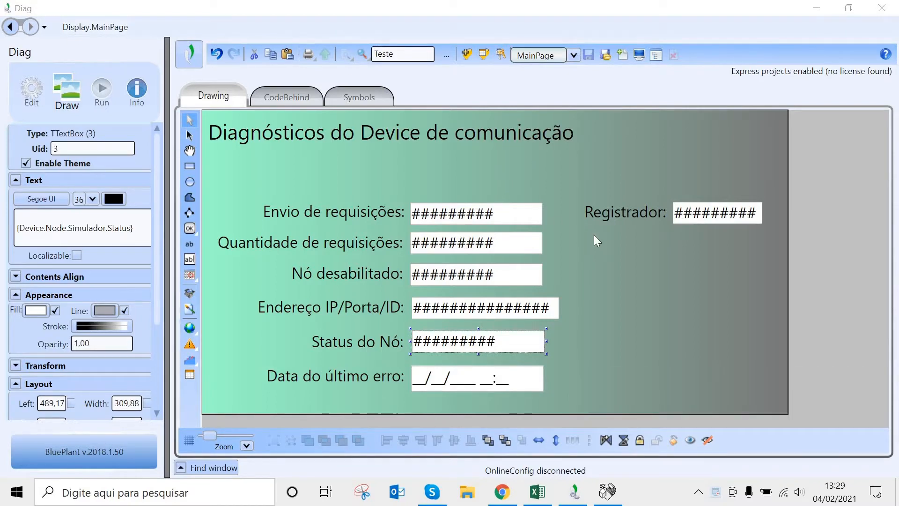
Return to the project's device configuration and compare the Modbus channel definition with the node list.
{"action": "left_click", "coordinate": [31, 89]}
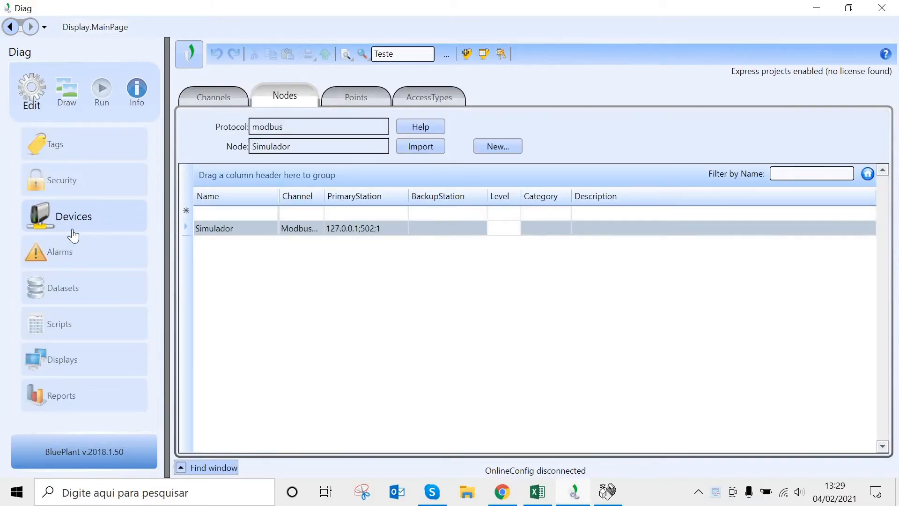
{"action": "left_click", "coordinate": [214, 92]}
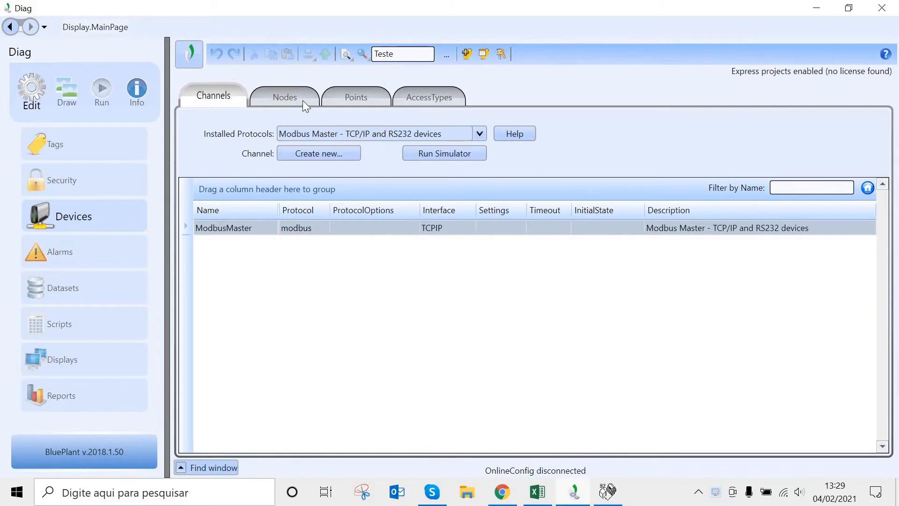
{"action": "left_click", "coordinate": [268, 96]}
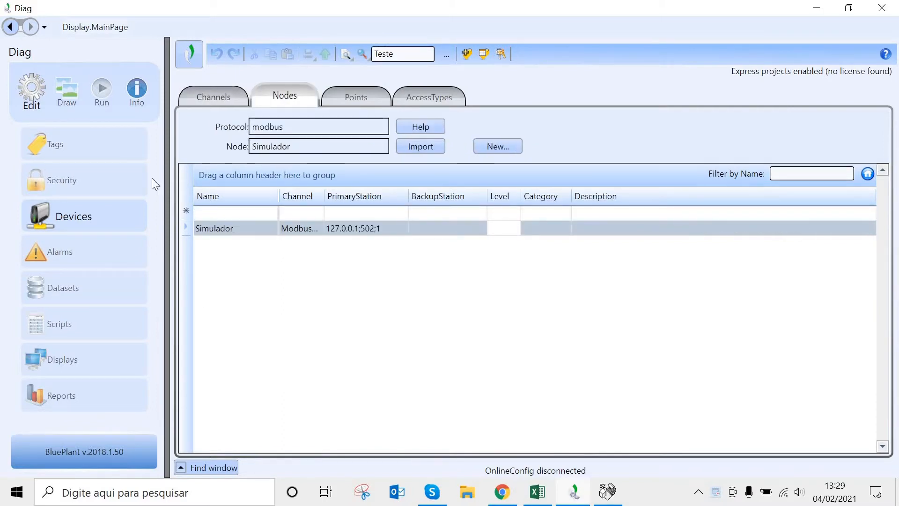
{"action": "left_click", "coordinate": [226, 99]}
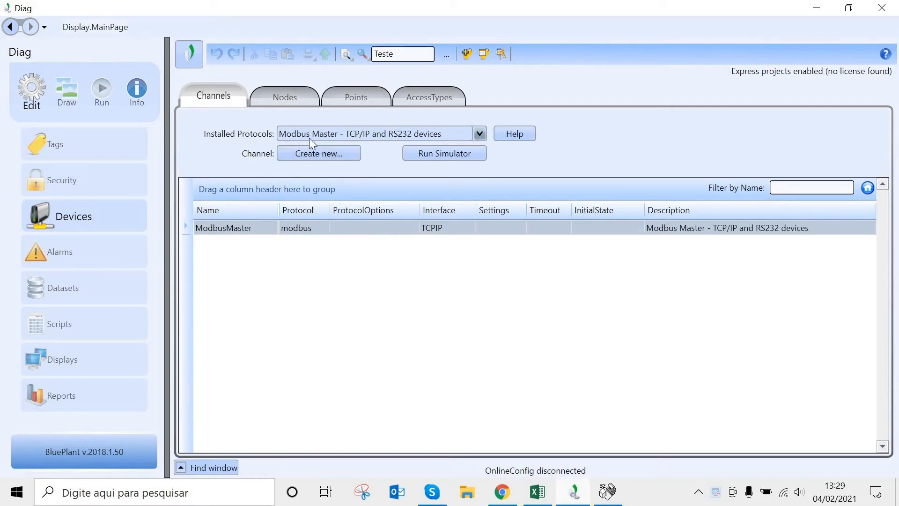
Examine the IP, port and slave ID of the Simulador node's primary station.
{"action": "left_click", "coordinate": [272, 91]}
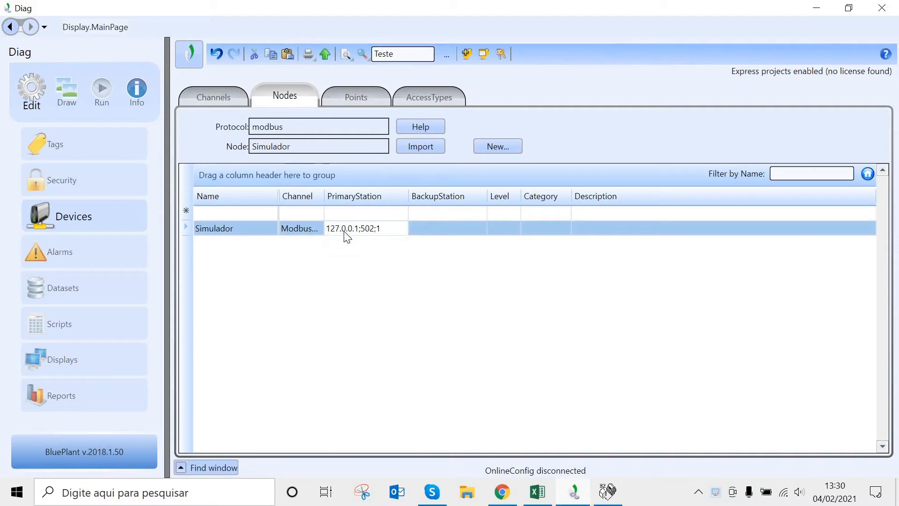
{"action": "left_click", "coordinate": [359, 229]}
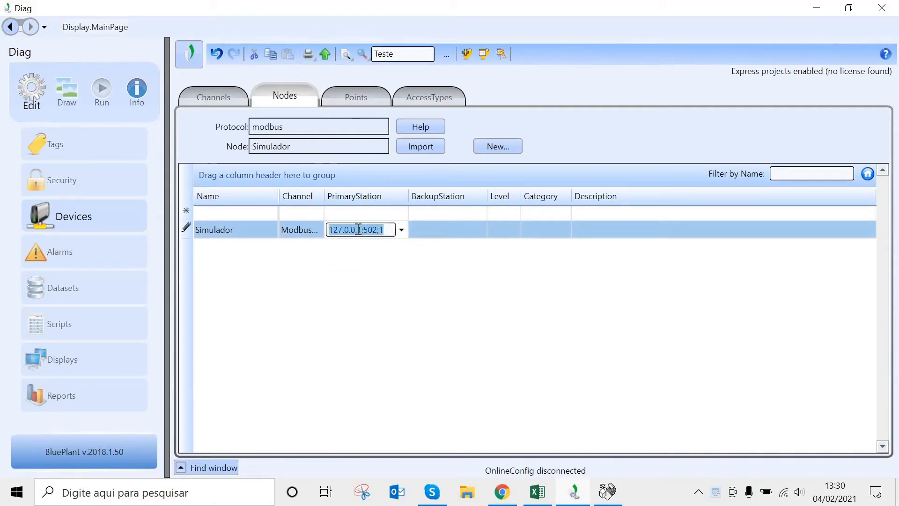
{"action": "left_click", "coordinate": [401, 230]}
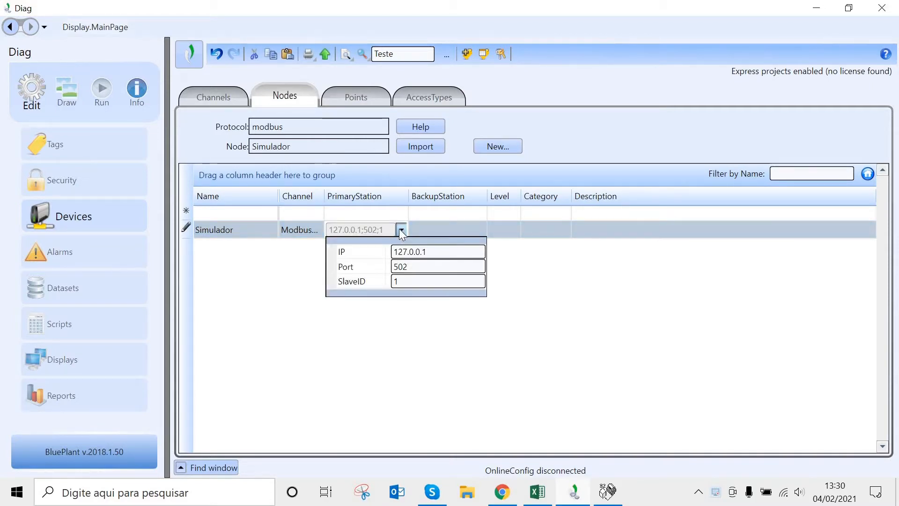
{"action": "left_click", "coordinate": [419, 251]}
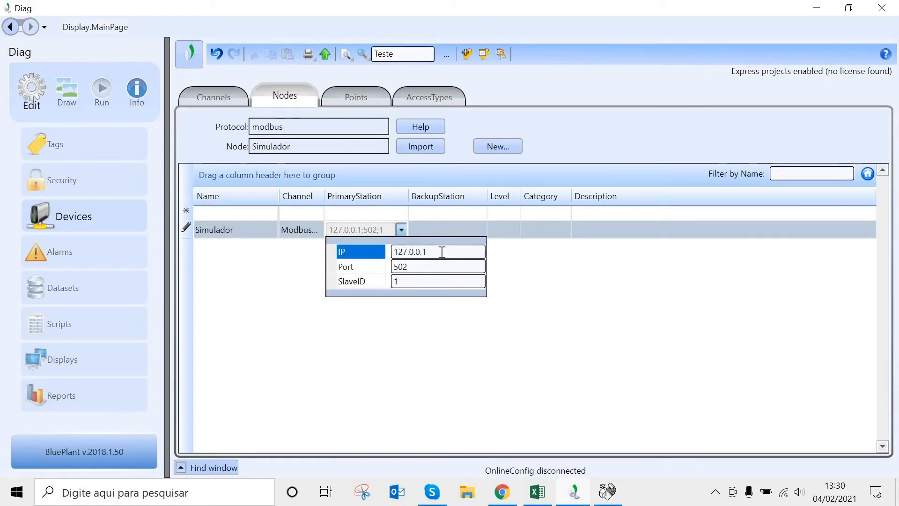
{"action": "left_click", "coordinate": [443, 320]}
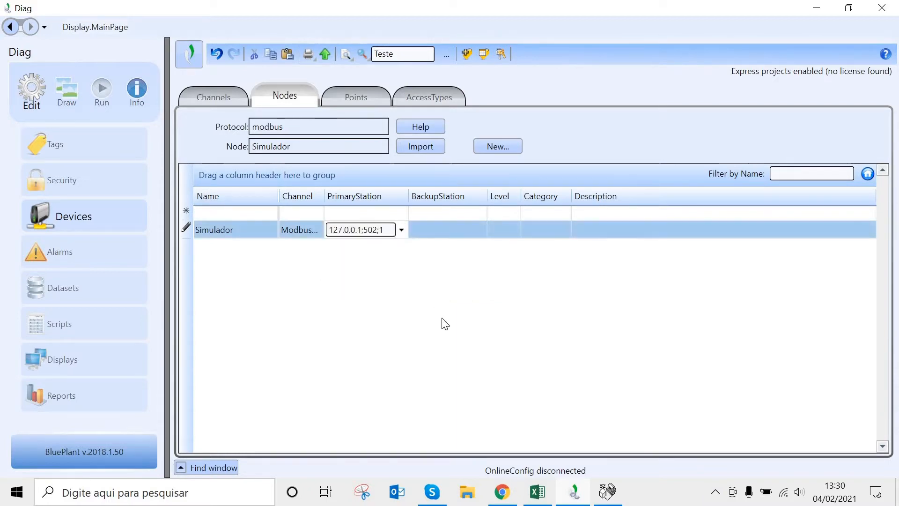
Examine the tag, node and address assigned to the Teste communication point.
{"action": "left_click", "coordinate": [355, 96]}
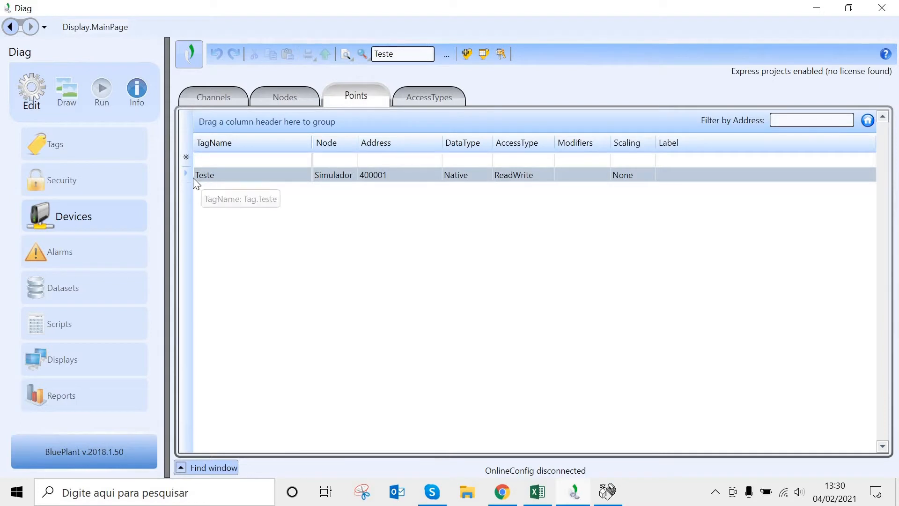
{"action": "left_click", "coordinate": [236, 176]}
{"action": "left_click", "coordinate": [338, 176]}
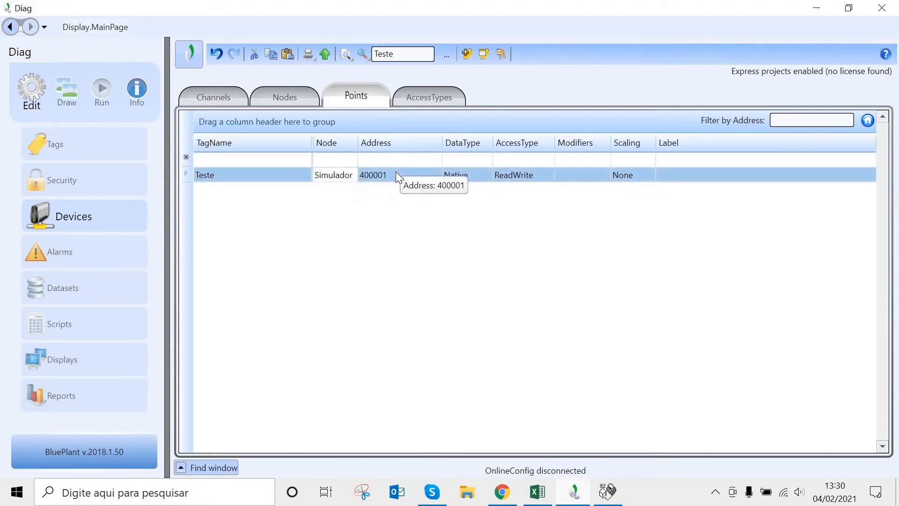
{"action": "left_click", "coordinate": [396, 174]}
{"action": "left_click", "coordinate": [265, 173]}
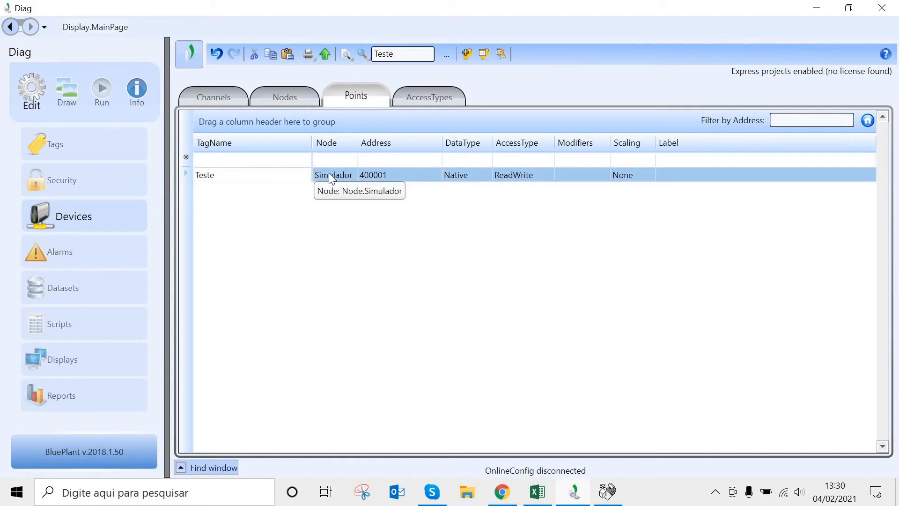
{"action": "left_click", "coordinate": [329, 174]}
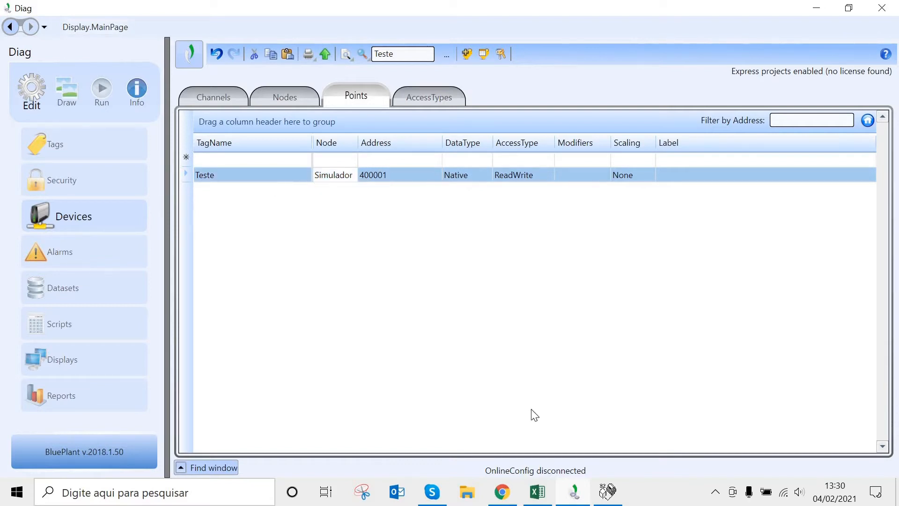
Check the Mdbus slave simulator window and review the Teste point's tag name and node in BluePlant.
{"action": "left_click", "coordinate": [605, 495]}
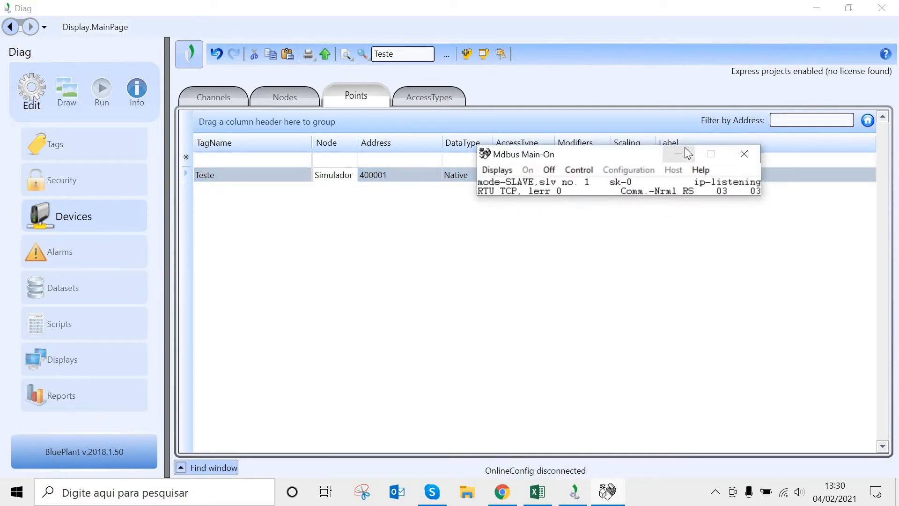
{"action": "left_click", "coordinate": [685, 262]}
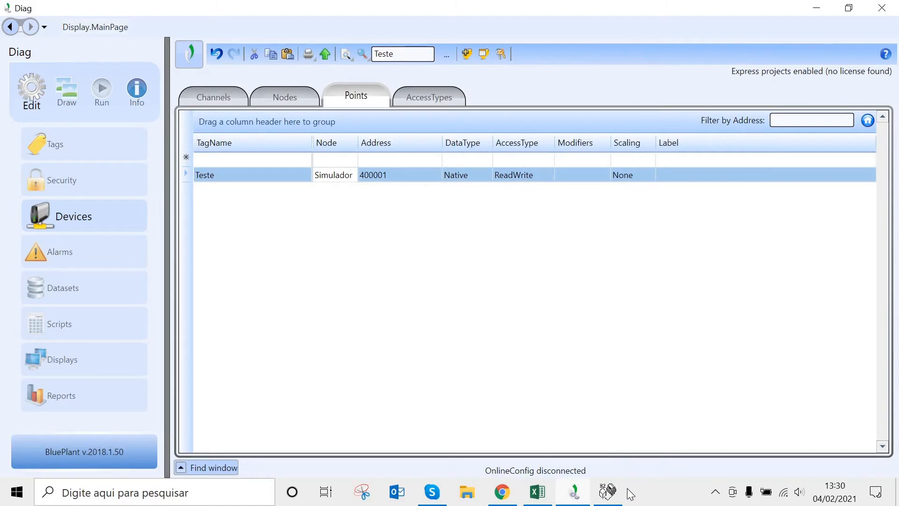
{"action": "left_click", "coordinate": [272, 179]}
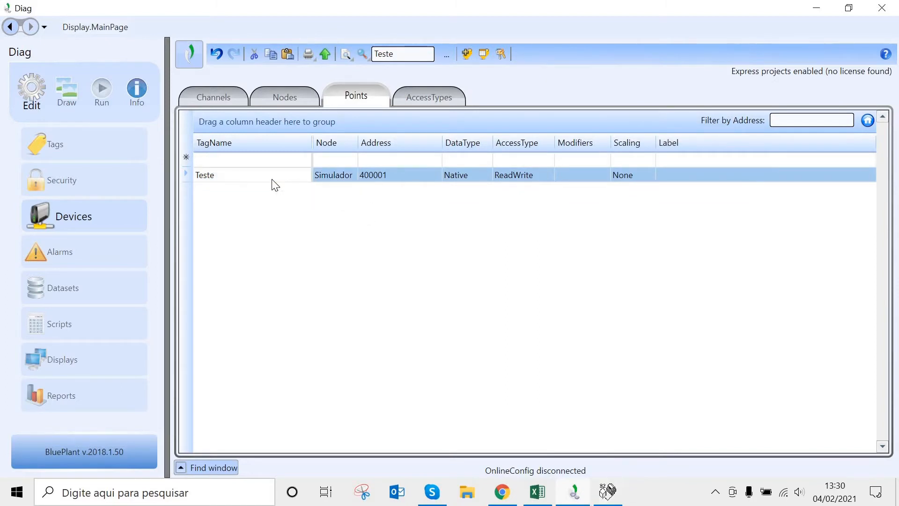
{"action": "left_click", "coordinate": [239, 175]}
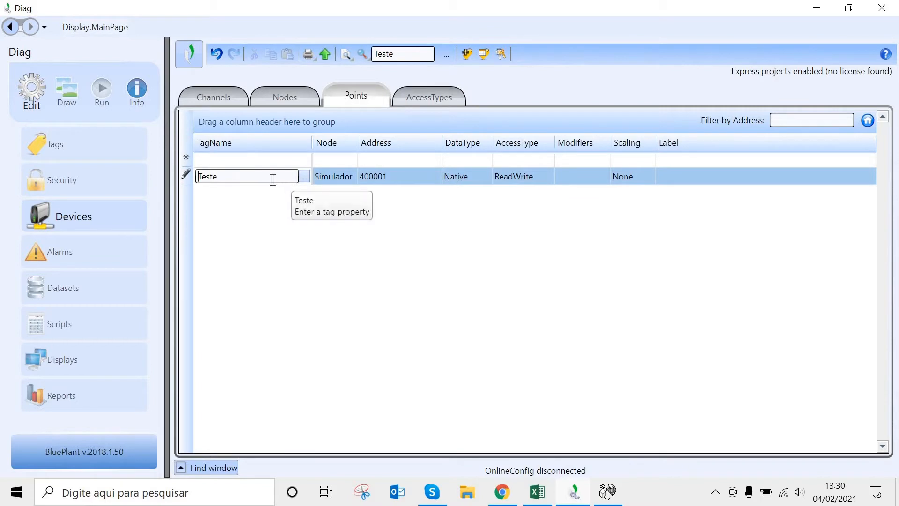
{"action": "left_click", "coordinate": [334, 178]}
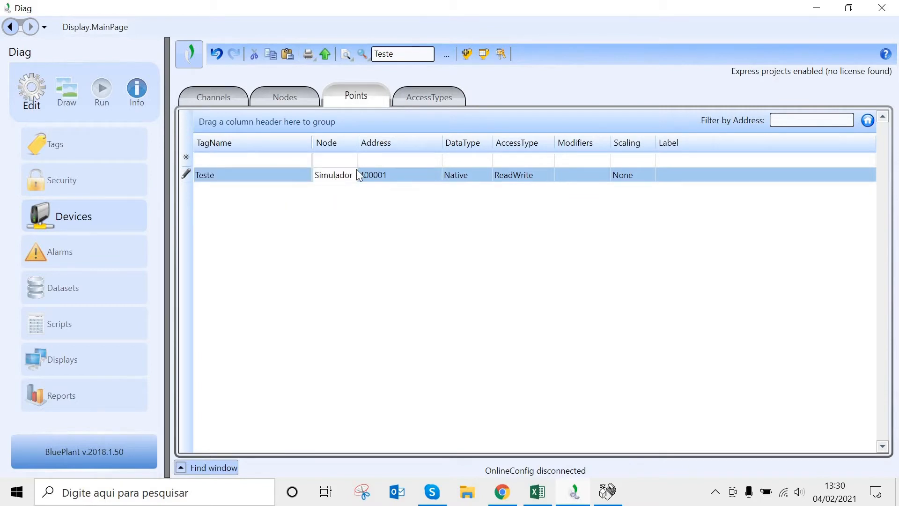
Inspect the Teste point's register address and its access type.
{"action": "left_click", "coordinate": [396, 174]}
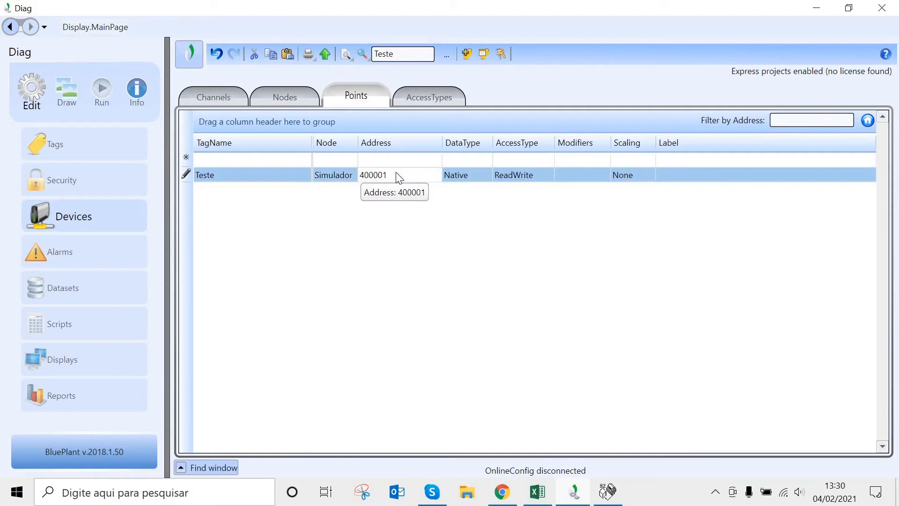
{"action": "left_click", "coordinate": [400, 173]}
{"action": "left_click", "coordinate": [401, 172]}
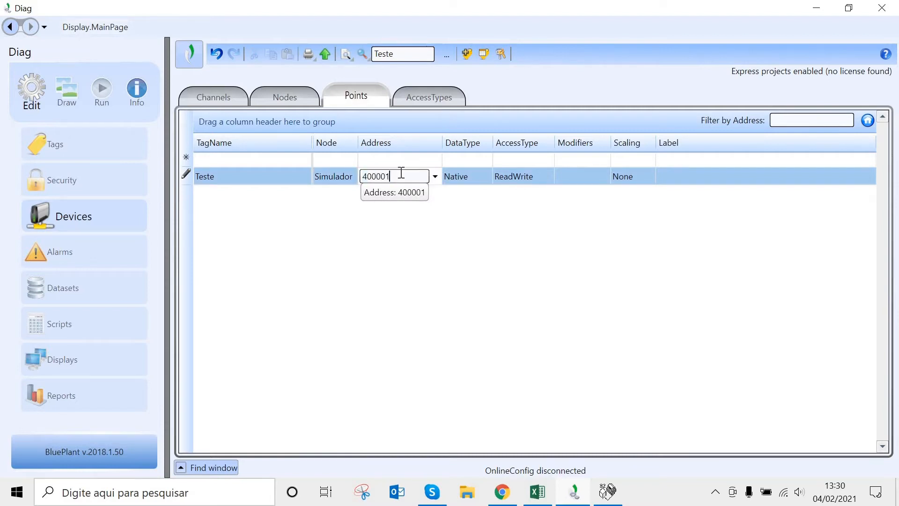
{"action": "left_click_drag", "start_coordinate": [366, 177], "coordinate": [427, 175]}
{"action": "left_click", "coordinate": [414, 175]}
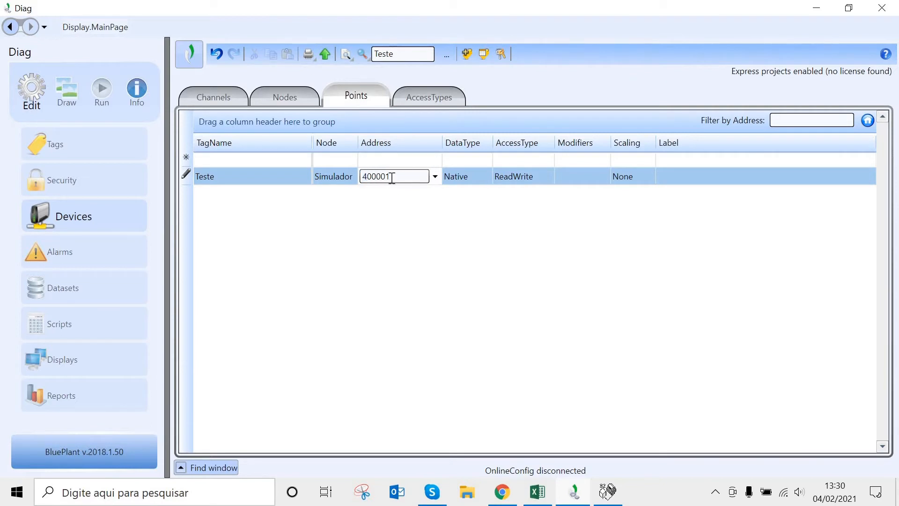
{"action": "left_click", "coordinate": [504, 183]}
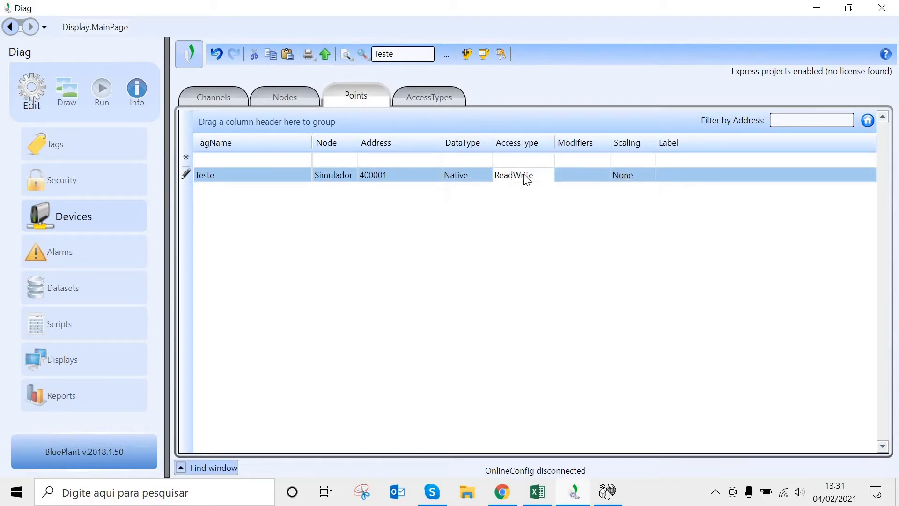
Examine the Envio de requisições and Quantidade de requisições labels in the MainPage drawing.
{"action": "left_click", "coordinate": [69, 100]}
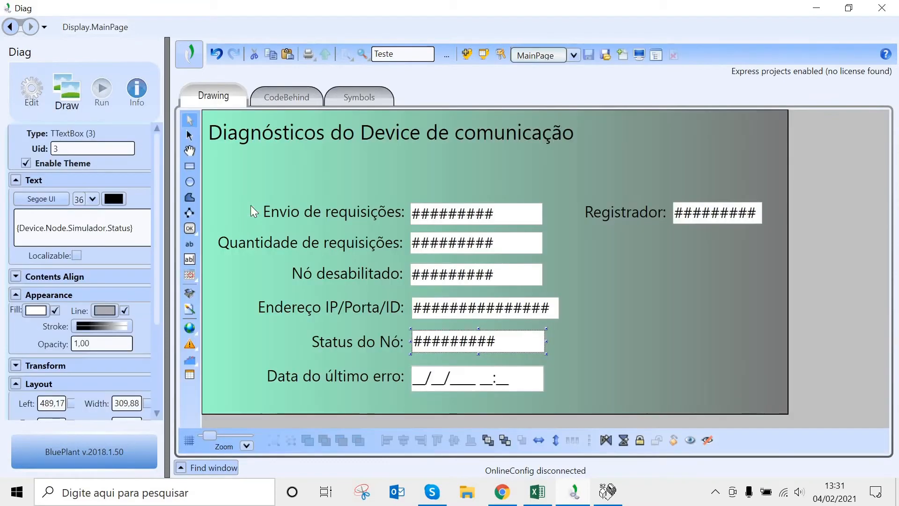
{"action": "left_click", "coordinate": [383, 185]}
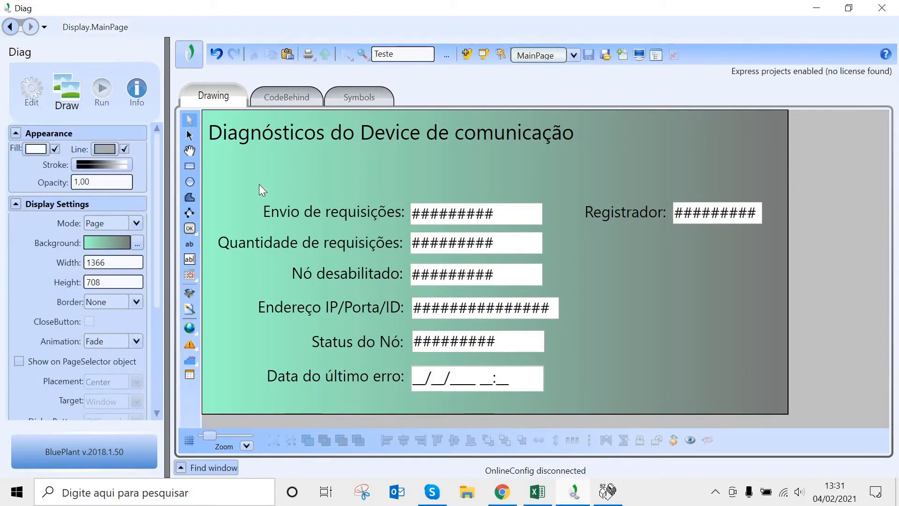
{"action": "left_click", "coordinate": [286, 210]}
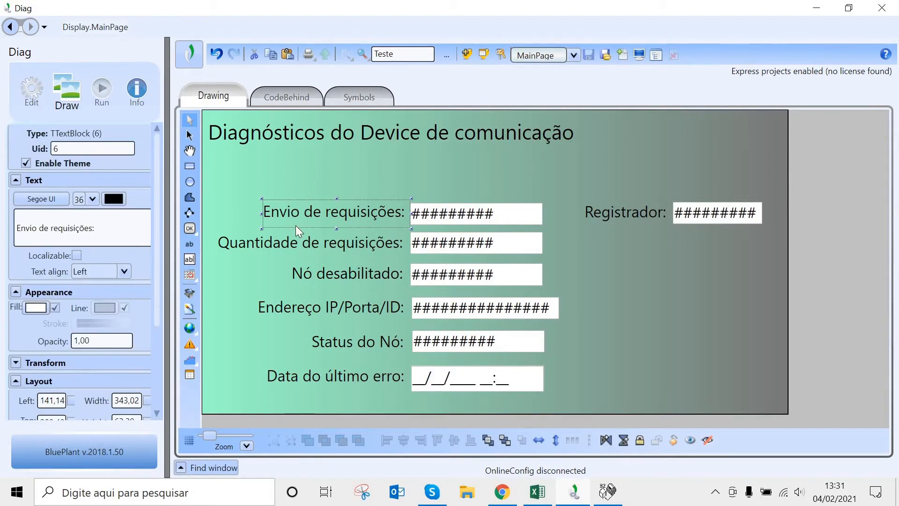
{"action": "left_click", "coordinate": [290, 242]}
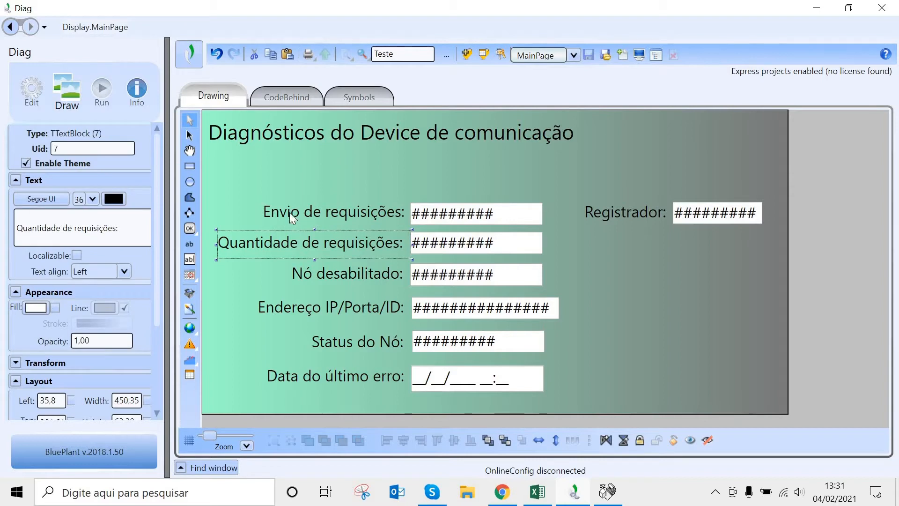
Draw a trial text output about 307 wide above the Envio de requisições label and delete it.
{"action": "left_click", "coordinate": [189, 244]}
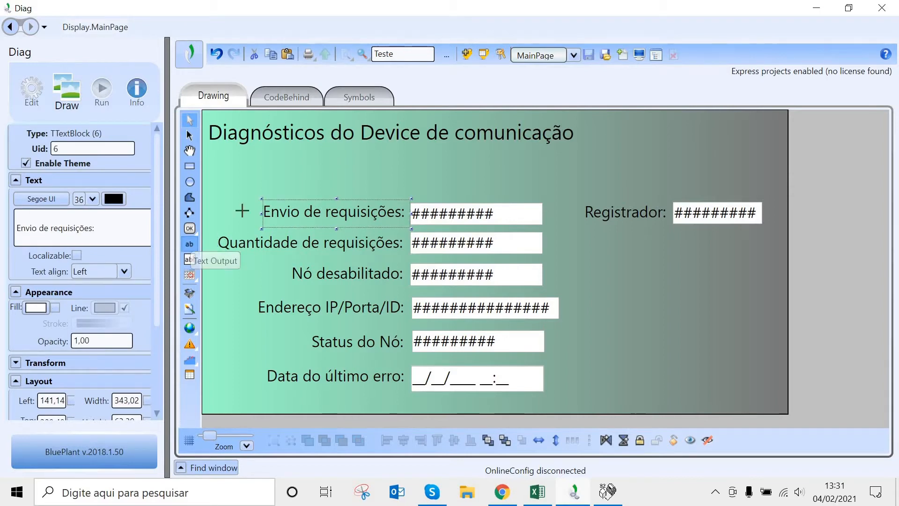
{"action": "left_click_drag", "start_coordinate": [264, 170], "coordinate": [391, 196]}
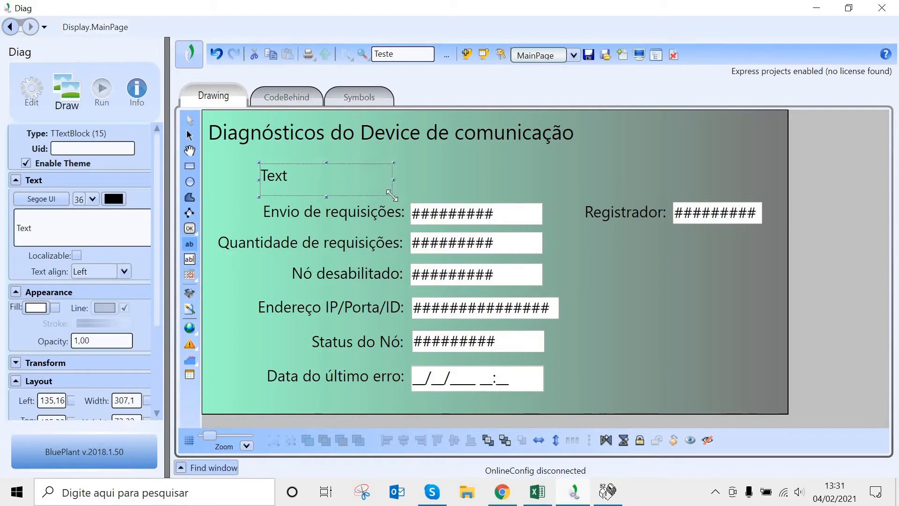
{"action": "key", "text": "Delete"}
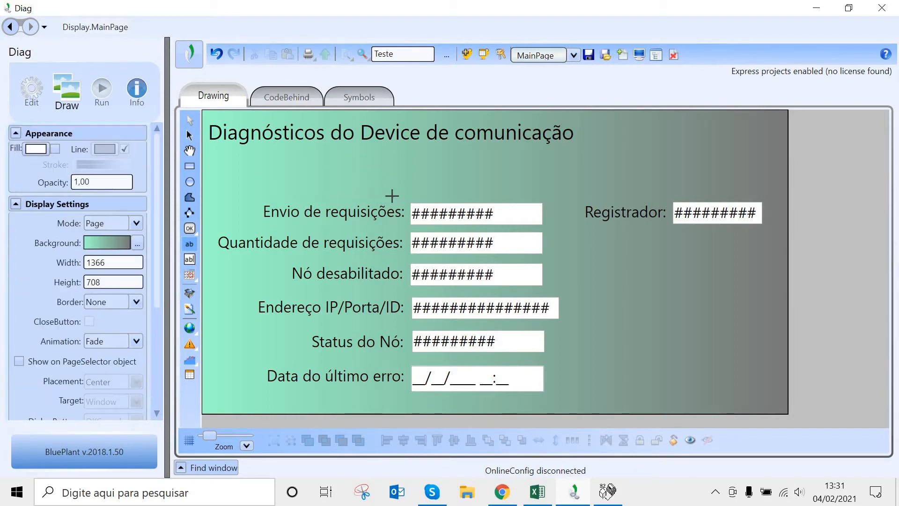
{"action": "key", "text": "Escape"}
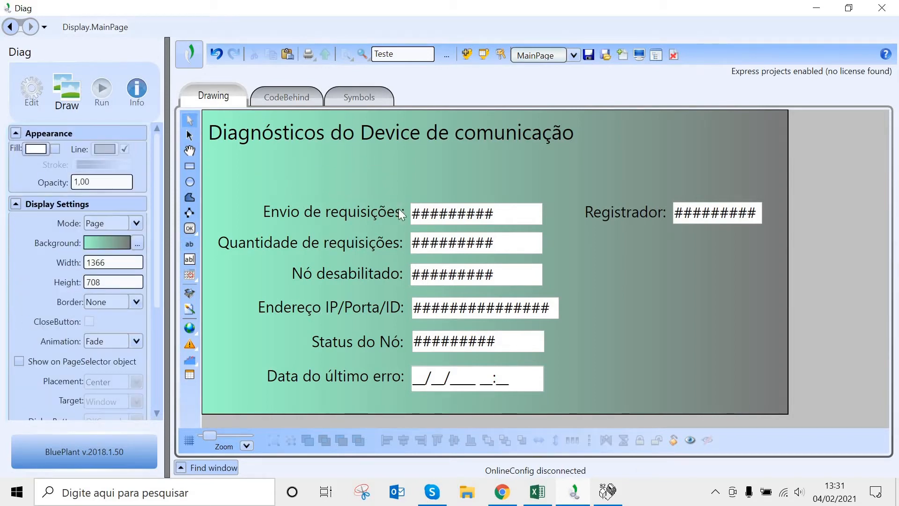
Draw a trial text box about 323 wide above the Envio de requisições field and delete it.
{"action": "left_click", "coordinate": [468, 215]}
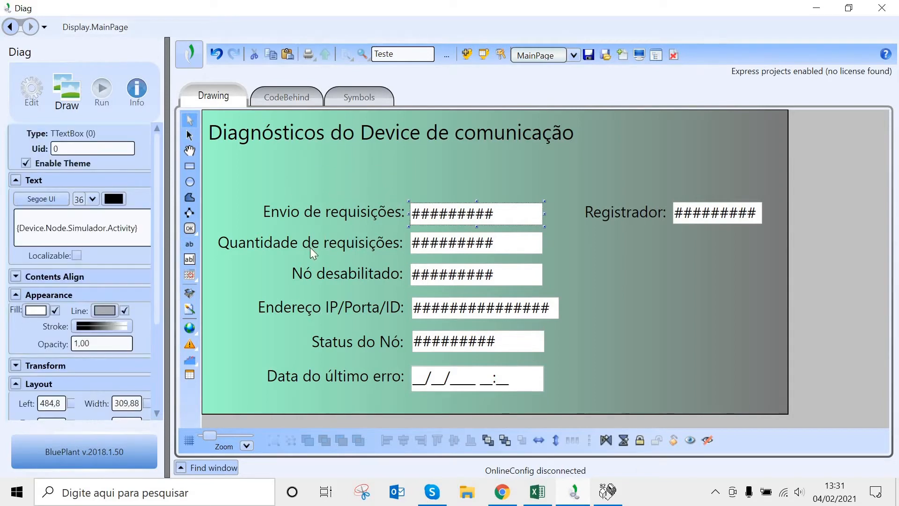
{"action": "left_click", "coordinate": [189, 260]}
{"action": "mouse_move", "coordinate": [404, 164]}
{"action": "left_mouse_down"}
{"action": "mouse_move", "coordinate": [437, 181]}
{"action": "mouse_move", "coordinate": [554, 195]}
{"action": "mouse_move", "coordinate": [543, 192]}
{"action": "left_mouse_up"}
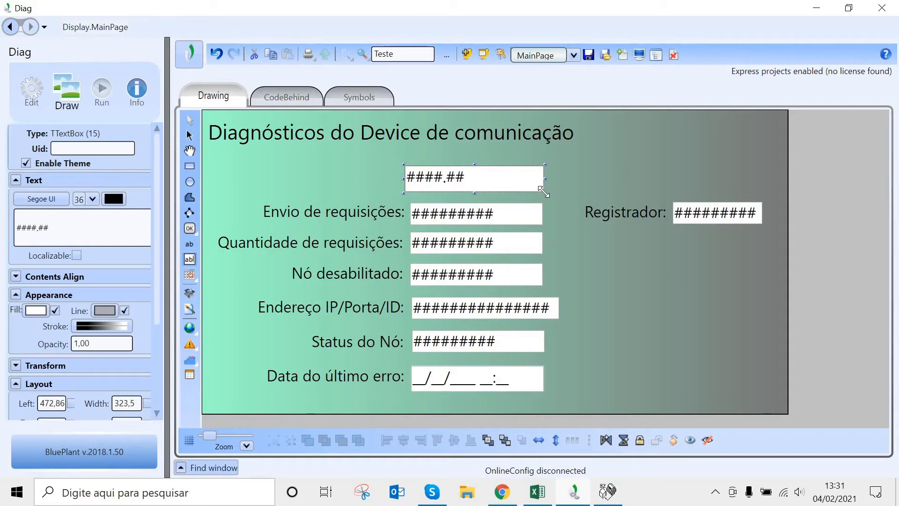
{"action": "key", "text": "Delete"}
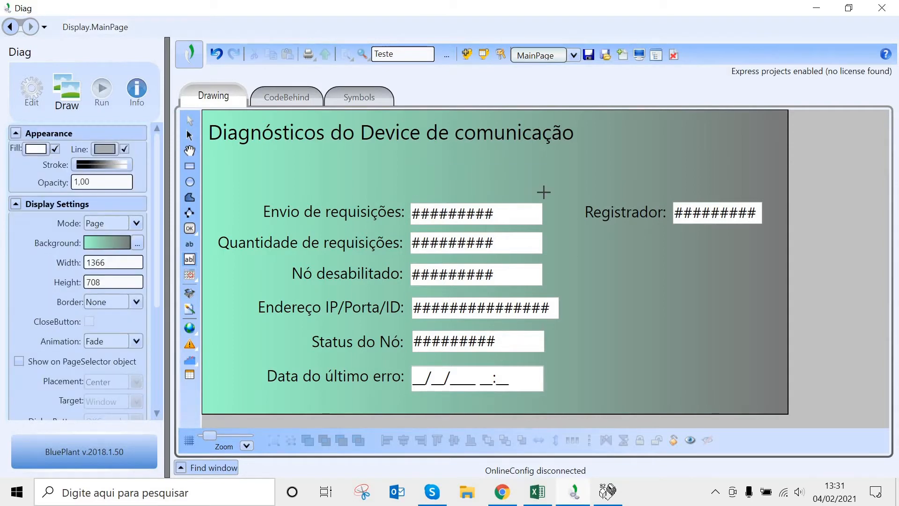
{"action": "key", "text": "Escape"}
Inspect the TextIO dynamics of the Envio de requisições field and close its settings.
{"action": "left_click", "coordinate": [351, 216]}
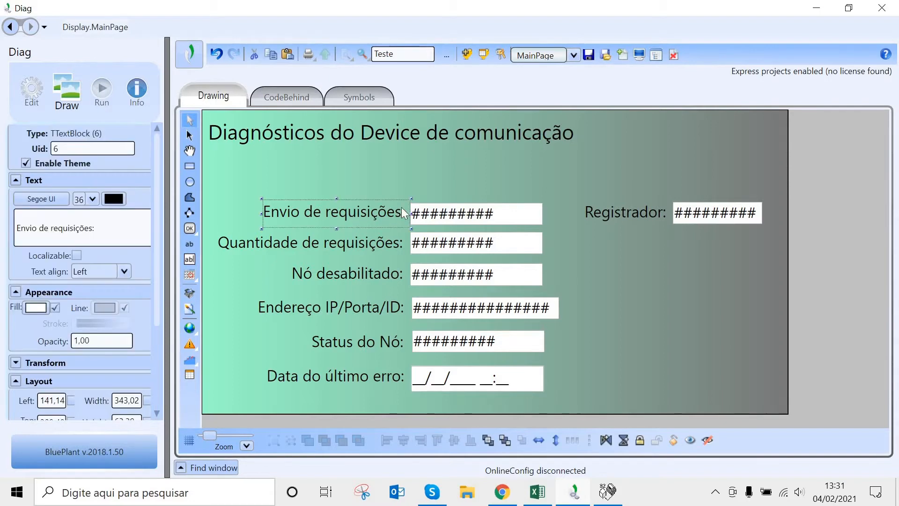
{"action": "double_click", "coordinate": [429, 215]}
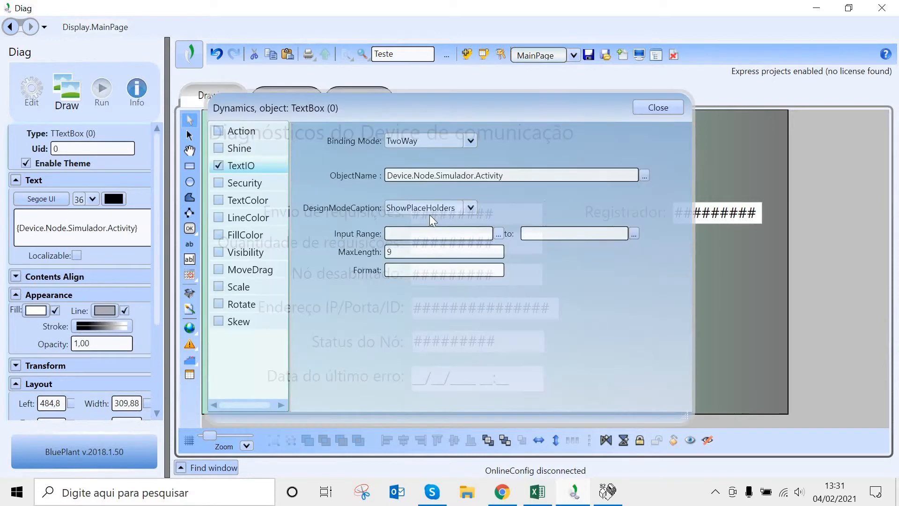
{"action": "left_click", "coordinate": [663, 109]}
{"action": "left_click_drag", "start_coordinate": [574, 99], "coordinate": [703, 104]}
{"action": "left_click", "coordinate": [706, 119]}
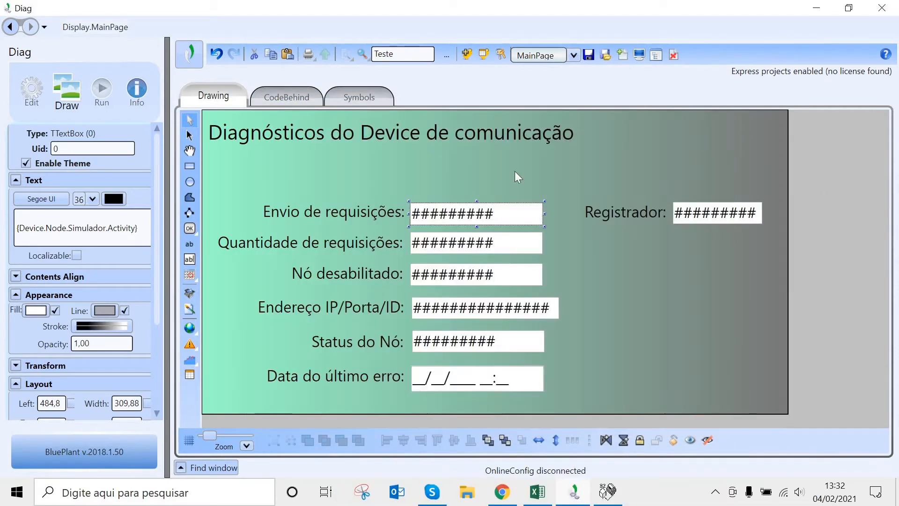
Reopen the Envio de requisições field's dynamics and examine the parts of its object name, from the Device prefix to Node.
{"action": "left_click", "coordinate": [370, 189]}
{"action": "left_click", "coordinate": [343, 211]}
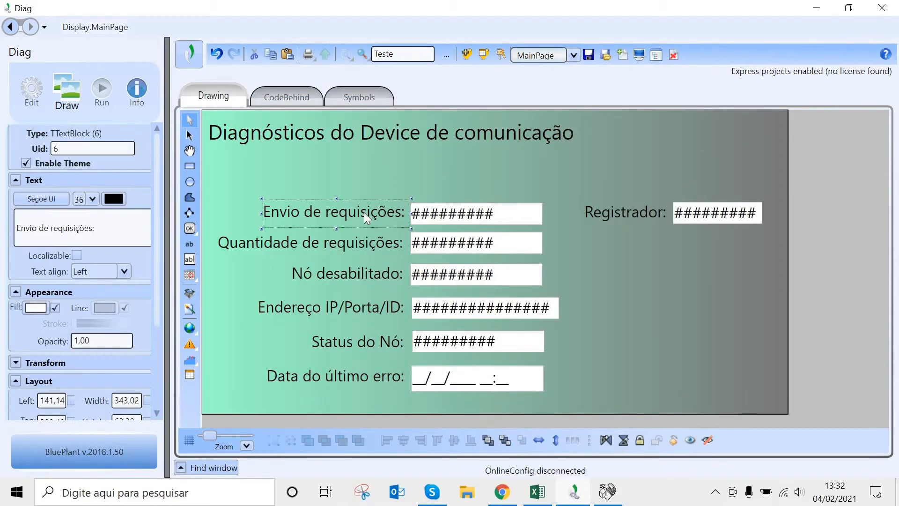
{"action": "left_click", "coordinate": [431, 218]}
{"action": "double_click", "coordinate": [431, 218]}
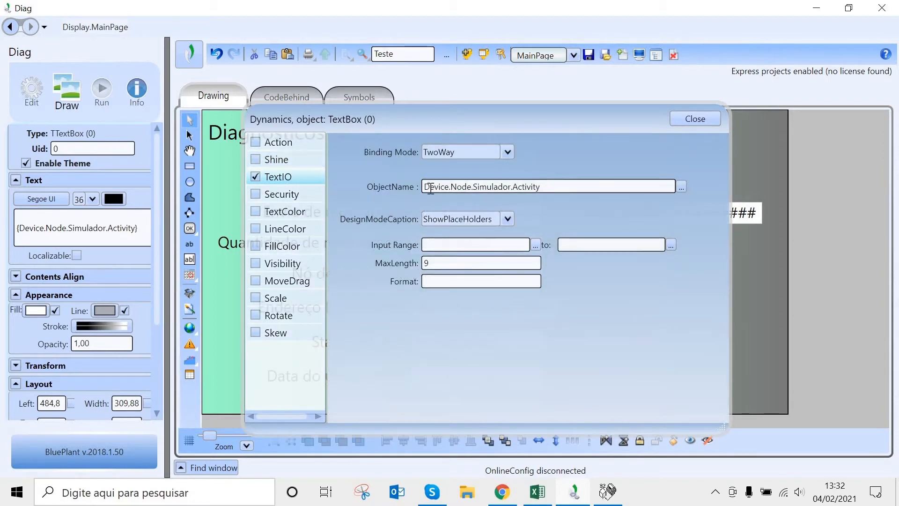
{"action": "mouse_move", "coordinate": [426, 187]}
{"action": "left_mouse_down"}
{"action": "mouse_move", "coordinate": [445, 189]}
{"action": "mouse_move", "coordinate": [426, 186]}
{"action": "left_mouse_up"}
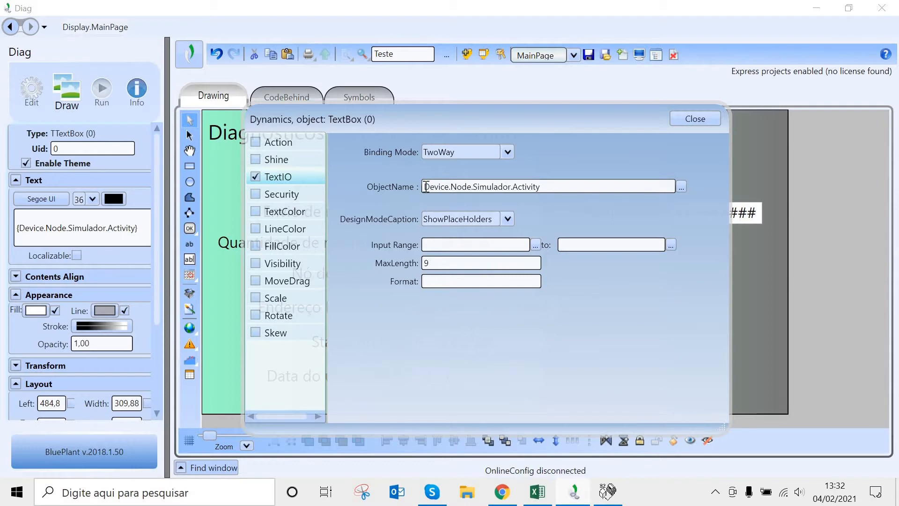
{"action": "type", "text": "@"}
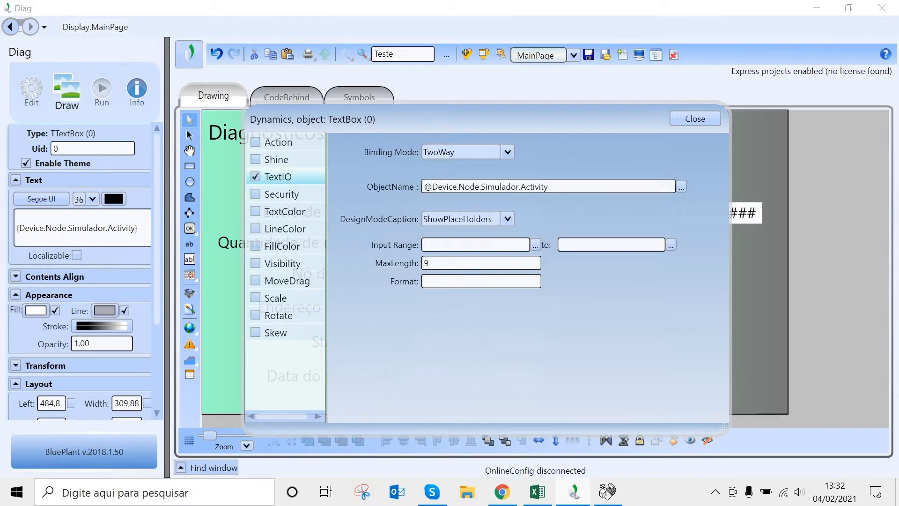
{"action": "key", "text": "BackSpace"}
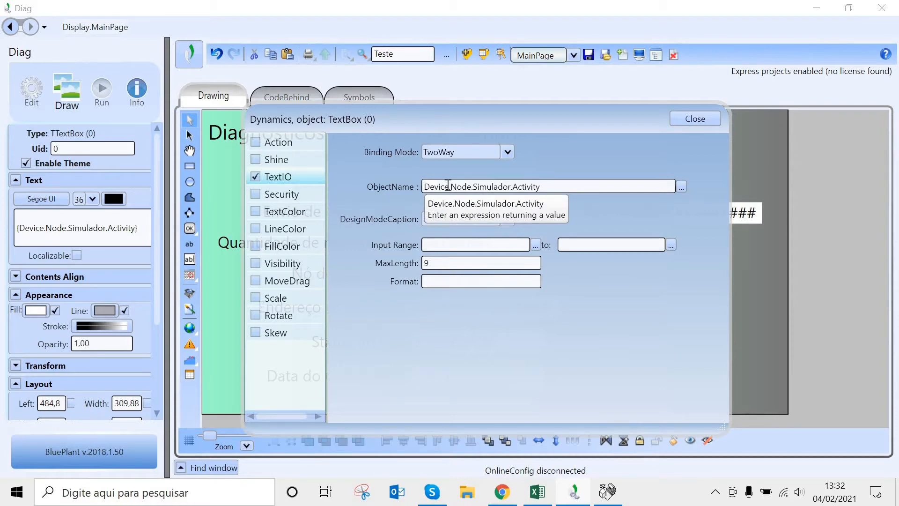
{"action": "left_click", "coordinate": [473, 187]}
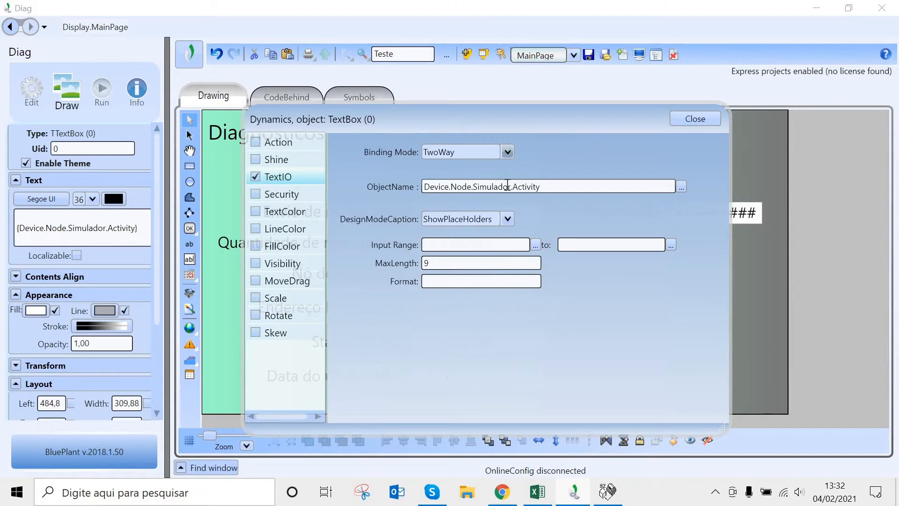
{"action": "left_click_drag", "start_coordinate": [448, 187], "coordinate": [468, 187]}
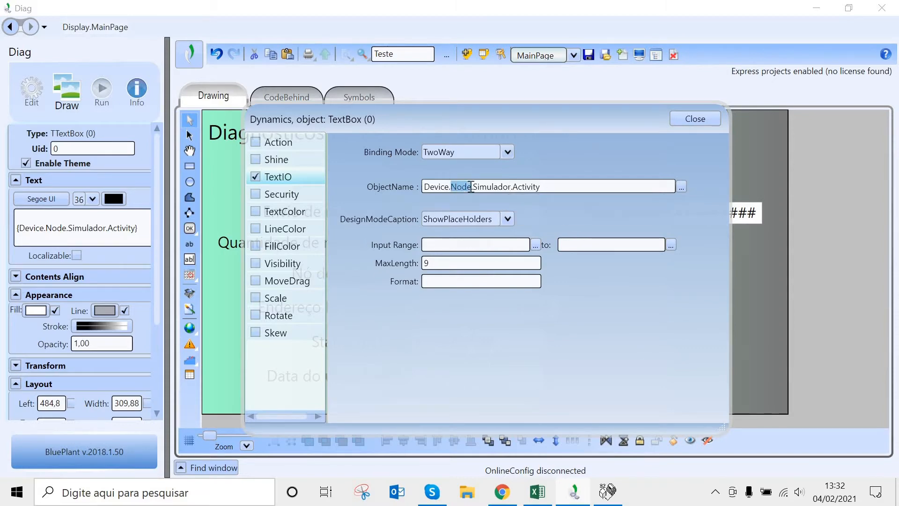
Re-enter the Envio de requisições field's object name as Device.Node.Simulador.Activity and close its dynamics settings.
{"action": "left_click_drag", "start_coordinate": [547, 187], "coordinate": [478, 187]}
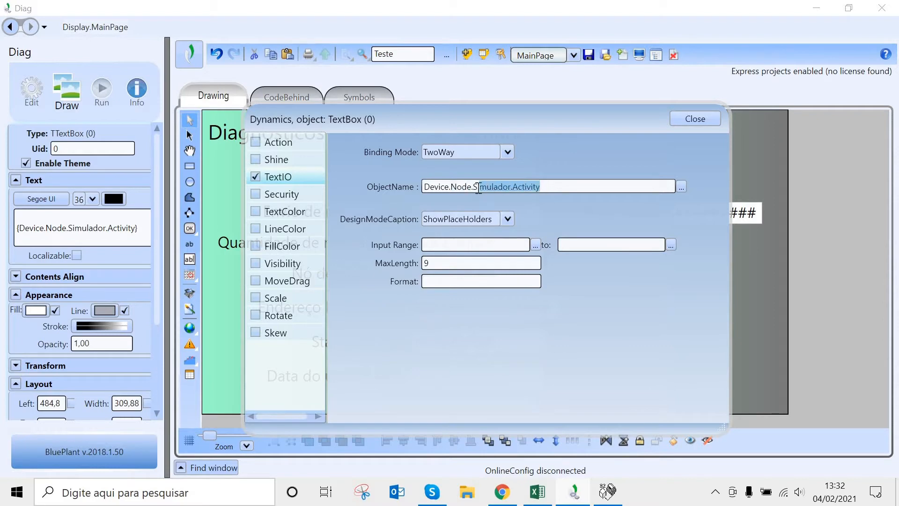
{"action": "key", "text": "BackSpace"}
{"action": "key", "text": "BackSpace"}
{"action": "type", "text": ".Node."}
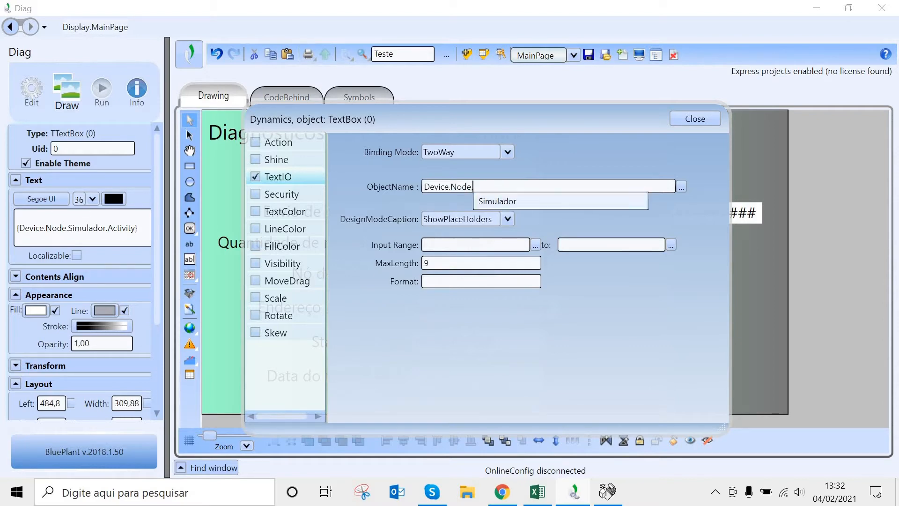
{"action": "key", "text": "Down"}
{"action": "key", "text": "Return"}
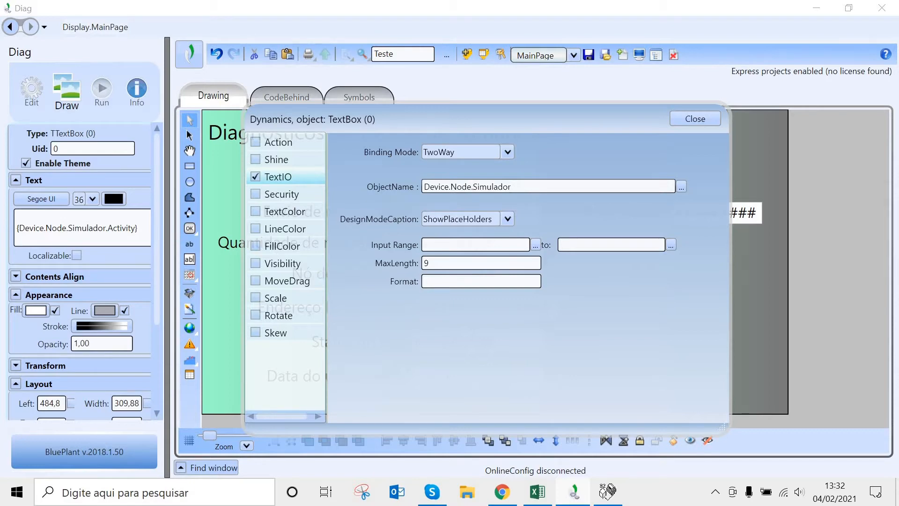
{"action": "type", "text": "."}
{"action": "key", "text": "Down"}
{"action": "key", "text": "Return"}
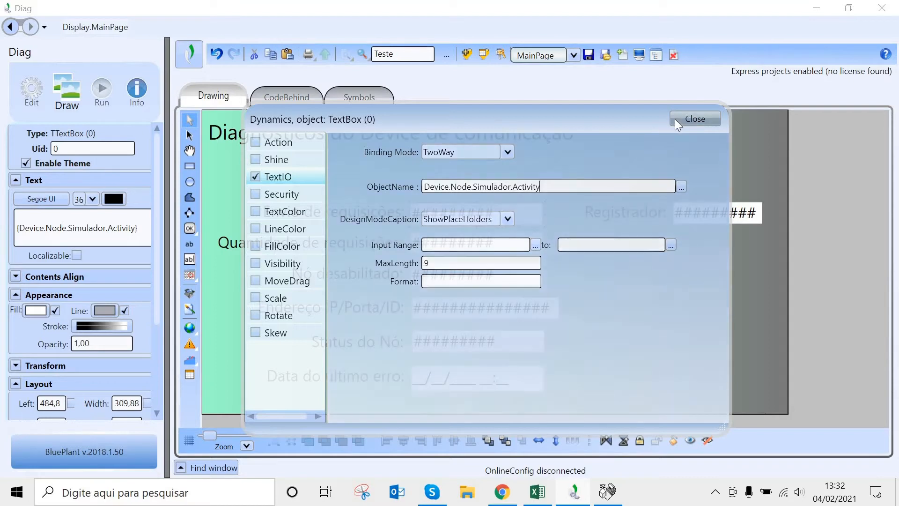
{"action": "left_click", "coordinate": [440, 264]}
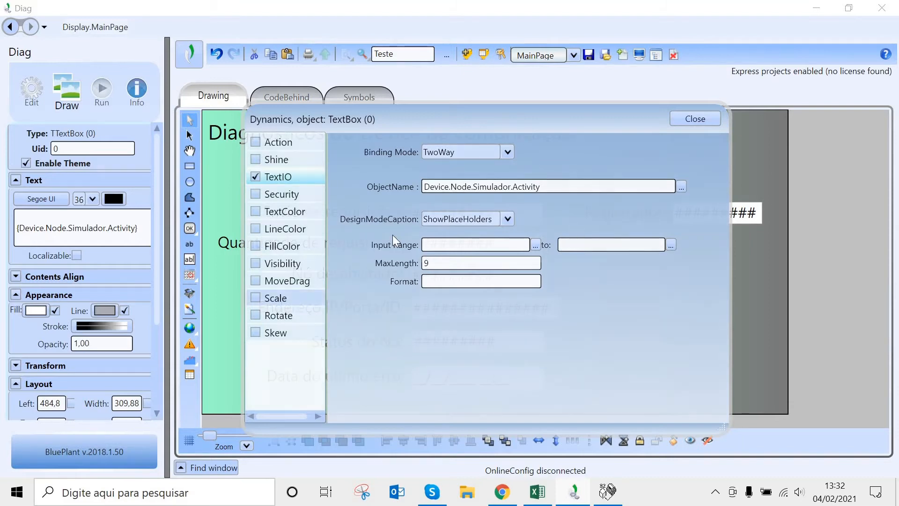
{"action": "left_click", "coordinate": [711, 118]}
Open the dynamics of the Quantidade de requisições field and examine each part of its object name.
{"action": "left_click", "coordinate": [363, 169]}
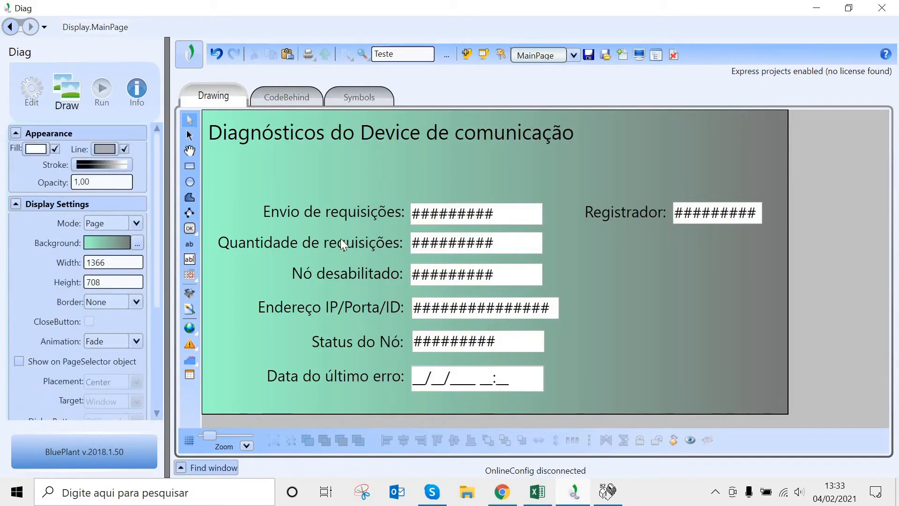
{"action": "left_click", "coordinate": [341, 238]}
{"action": "left_click", "coordinate": [469, 166]}
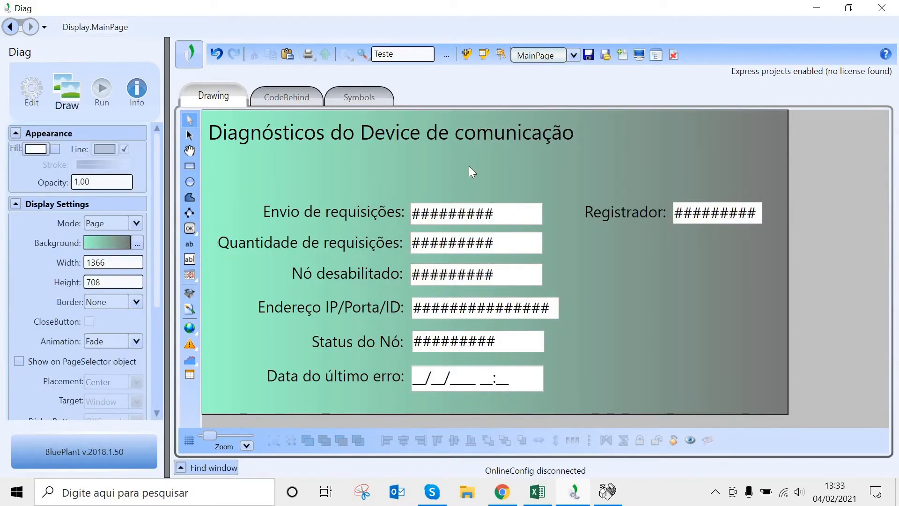
{"action": "double_click", "coordinate": [502, 246]}
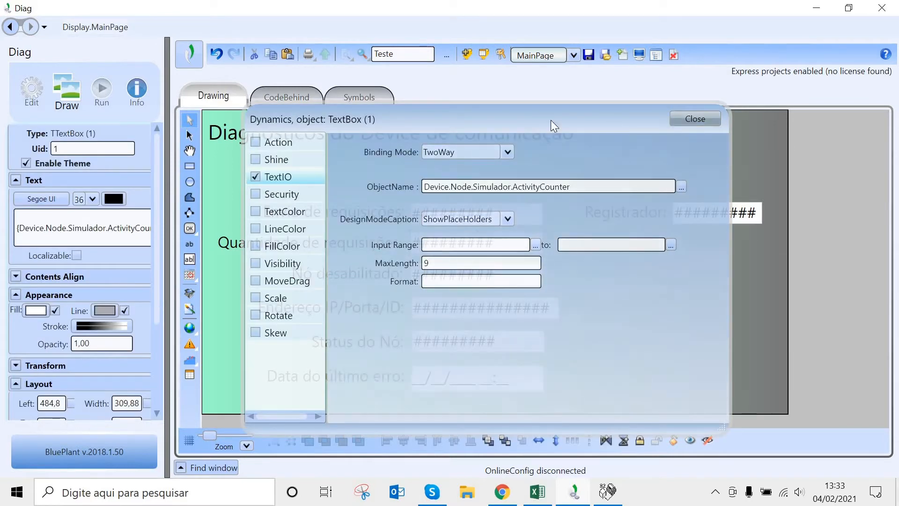
{"action": "left_click", "coordinate": [425, 186]}
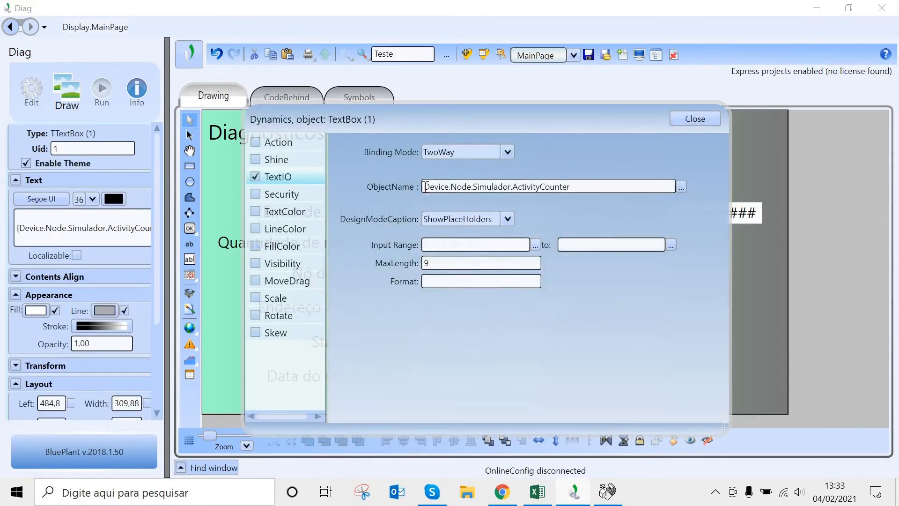
{"action": "left_click", "coordinate": [449, 188]}
{"action": "left_click", "coordinate": [467, 188]}
{"action": "left_click", "coordinate": [511, 187]}
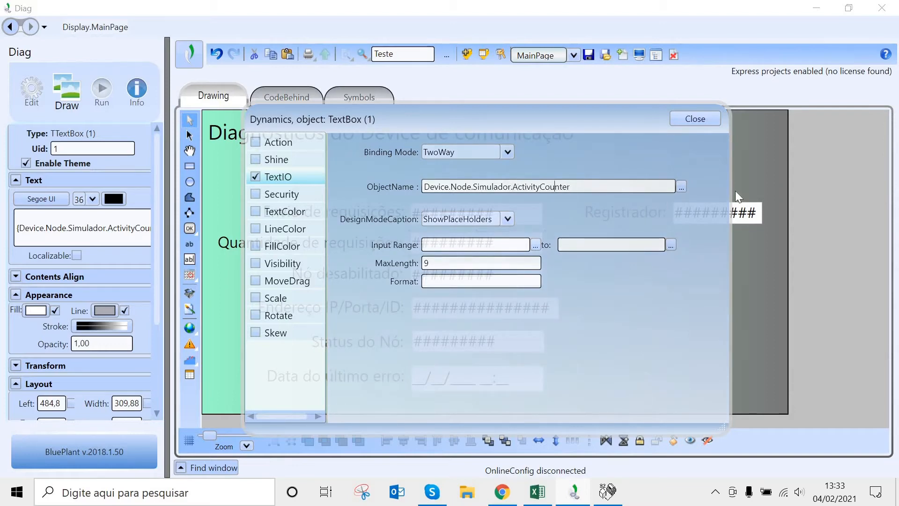
Replace the end of the Quantidade de requisições field's object name so it reads Device.Node.Simulador.ActivityCounter, and close the settings.
{"action": "key", "text": "BackSpace"}
{"action": "key", "text": "BackSpace"}
{"action": "key", "text": "BackSpace"}
{"action": "key", "text": "BackSpace"}
{"action": "key", "text": "BackSpace"}
{"action": "key", "text": "BackSpace"}
{"action": "key", "text": "BackSpace"}
{"action": "key", "text": "BackSpace"}
{"action": "key", "text": "BackSpace"}
{"action": "key", "text": "BackSpace"}
{"action": "key", "text": "BackSpace"}
{"action": "key", "text": "BackSpace"}
{"action": "key", "text": "BackSpace"}
{"action": "key", "text": "BackSpace"}
{"action": "key", "text": "BackSpace"}
{"action": "type", "text": "."}
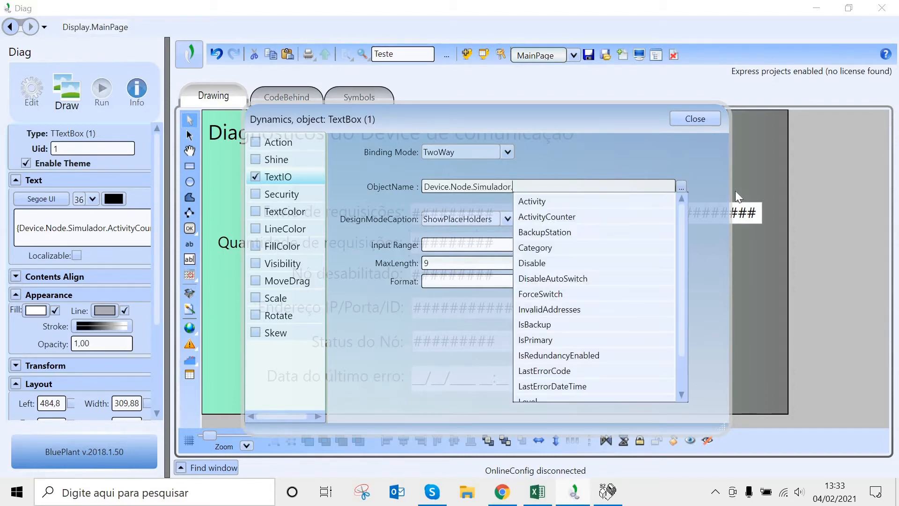
{"action": "key", "text": "Down"}
{"action": "key", "text": "Down"}
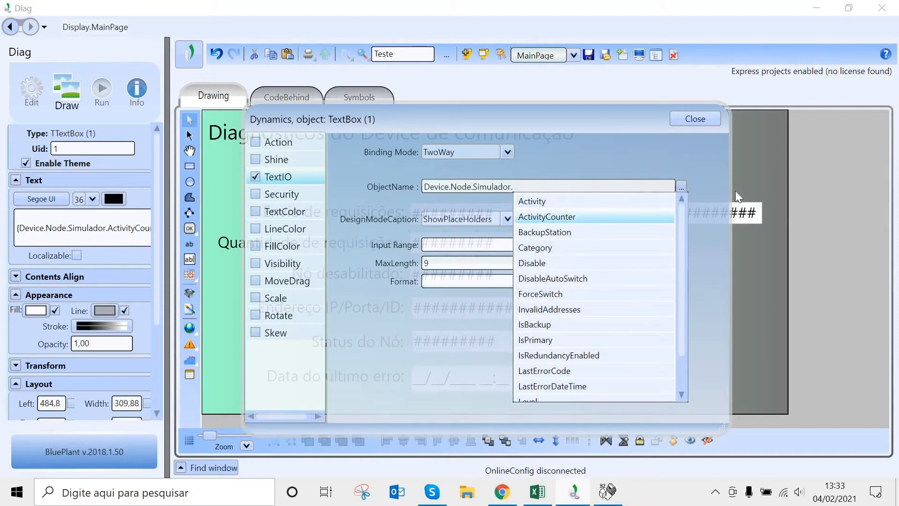
{"action": "key", "text": "Return"}
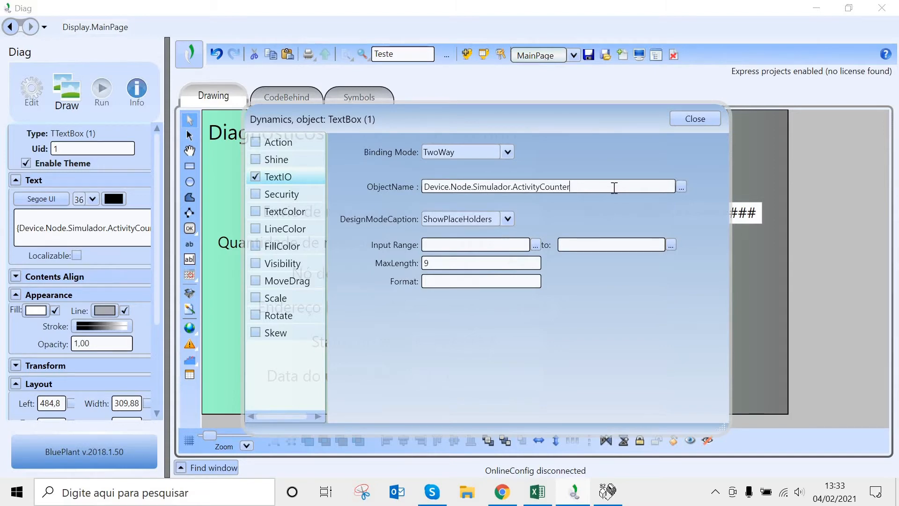
{"action": "left_click", "coordinate": [691, 118]}
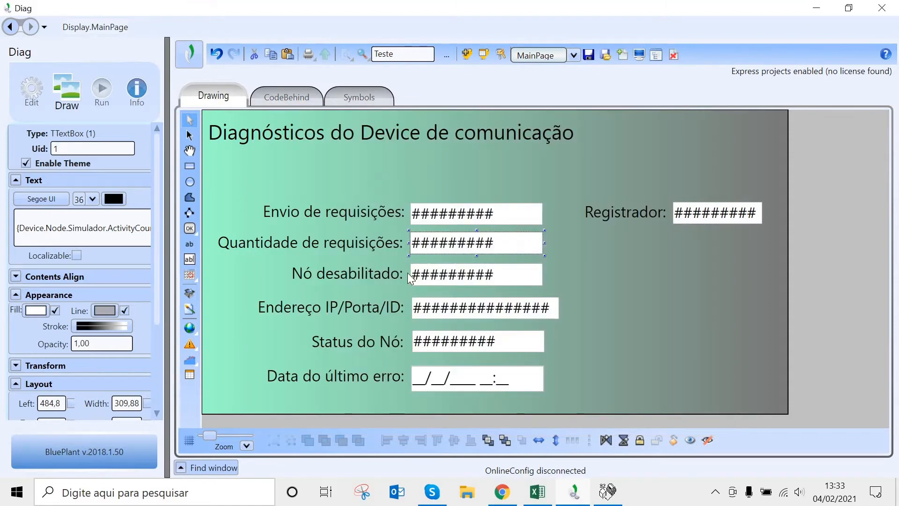
Inspect the Nó desabilitado label and the object name bound to its field, checking the binding a second time.
{"action": "left_click", "coordinate": [366, 265]}
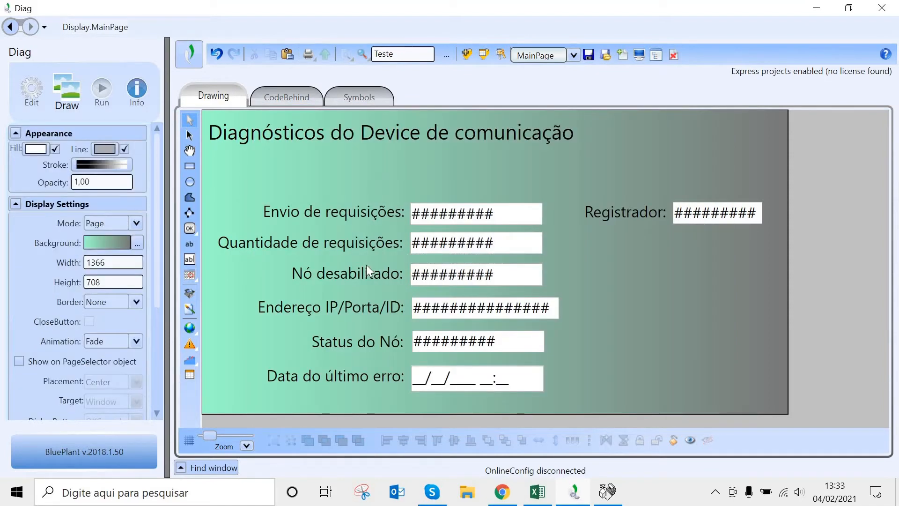
{"action": "left_click", "coordinate": [367, 274]}
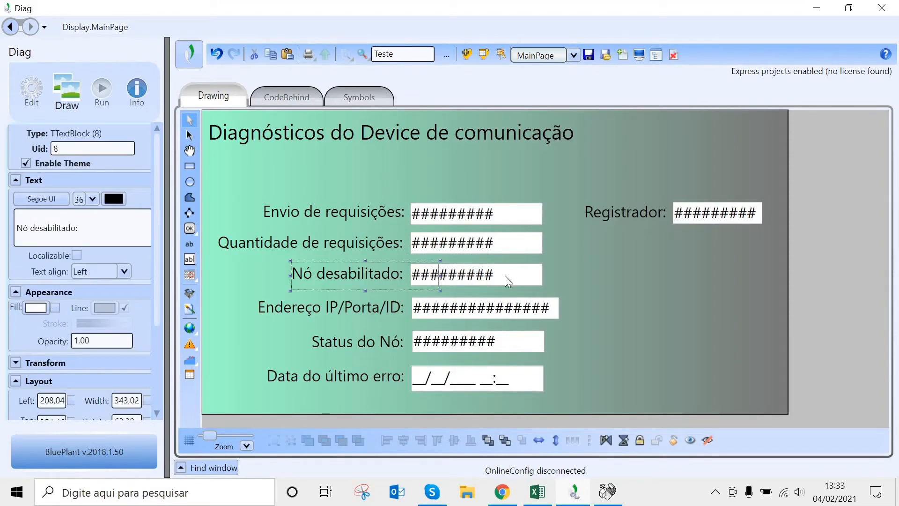
{"action": "left_click", "coordinate": [505, 275]}
{"action": "double_click", "coordinate": [524, 276]}
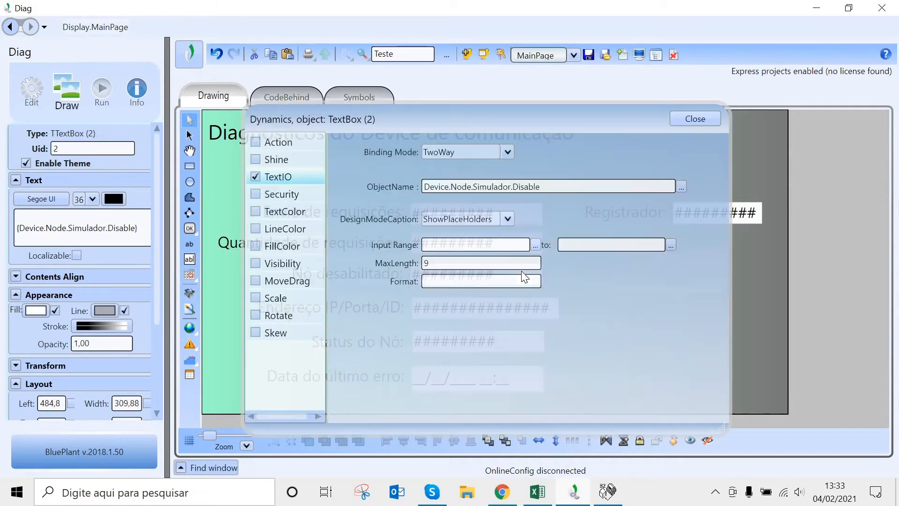
{"action": "left_click", "coordinate": [547, 191]}
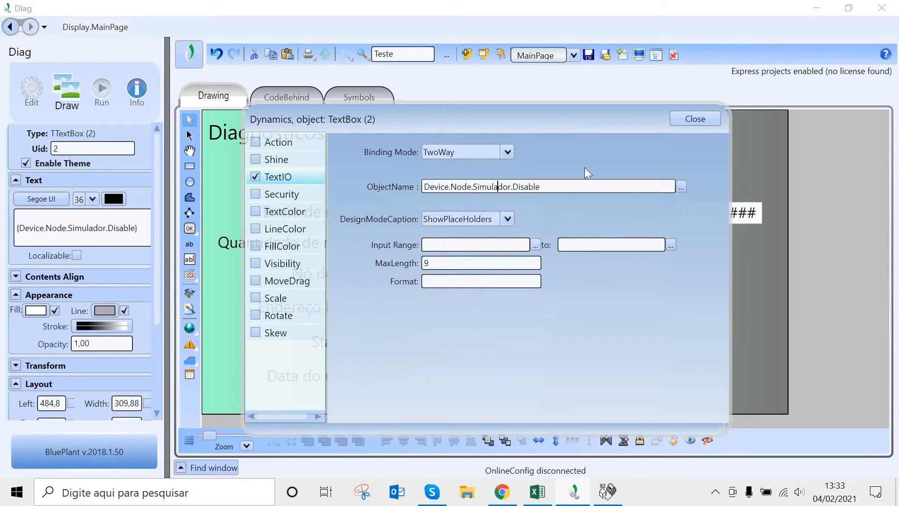
{"action": "left_click", "coordinate": [528, 186]}
{"action": "left_click", "coordinate": [549, 187]}
{"action": "left_click", "coordinate": [695, 123]}
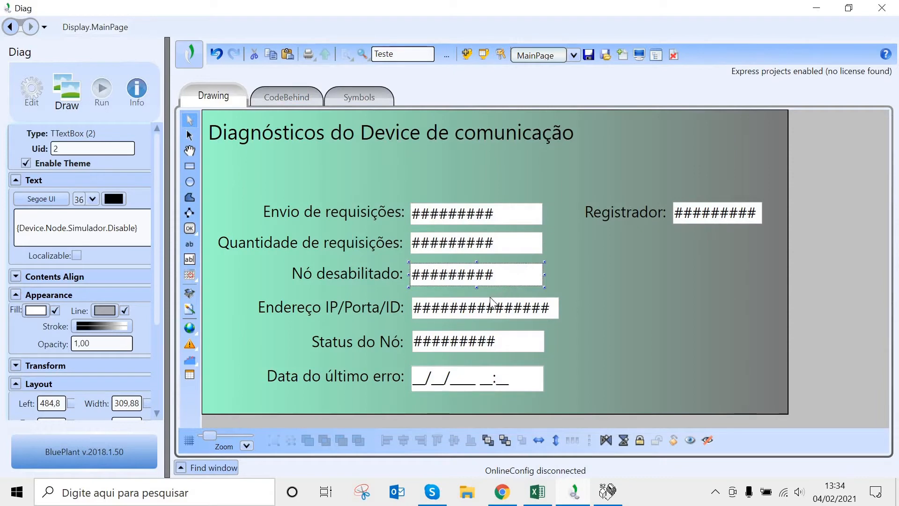
{"action": "left_click", "coordinate": [491, 303]}
{"action": "double_click", "coordinate": [478, 279]}
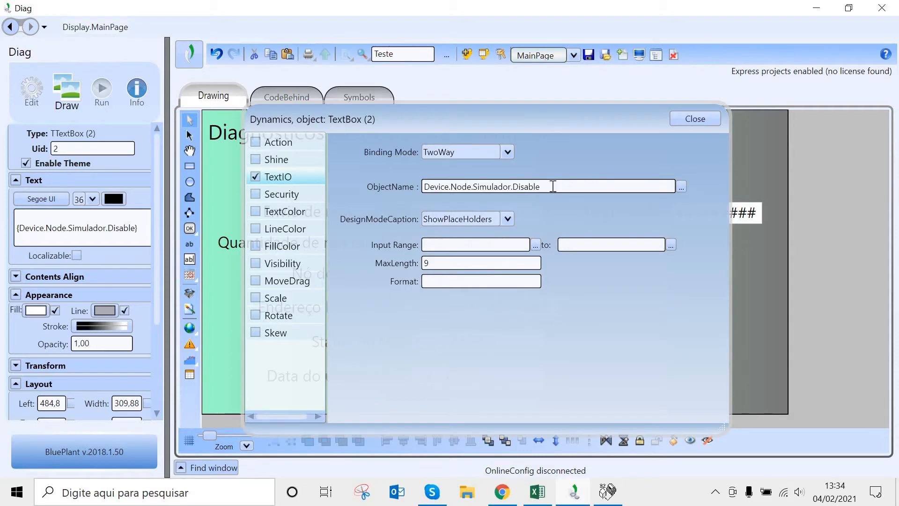
{"action": "left_click", "coordinate": [685, 118]}
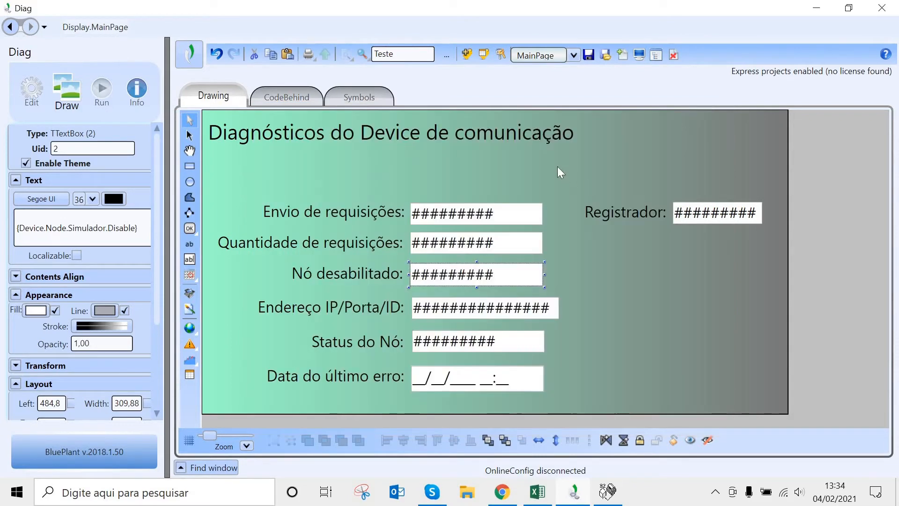
{"action": "left_click", "coordinate": [556, 164]}
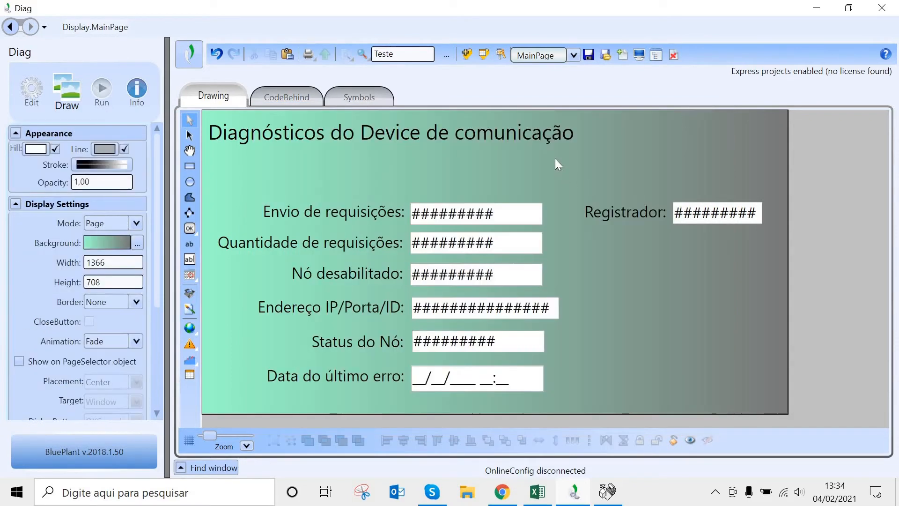
Inspect the object name and maximum length in the Endereço IP/Porta/ID field's TextIO dynamics.
{"action": "left_click", "coordinate": [333, 308]}
{"action": "left_click", "coordinate": [499, 314]}
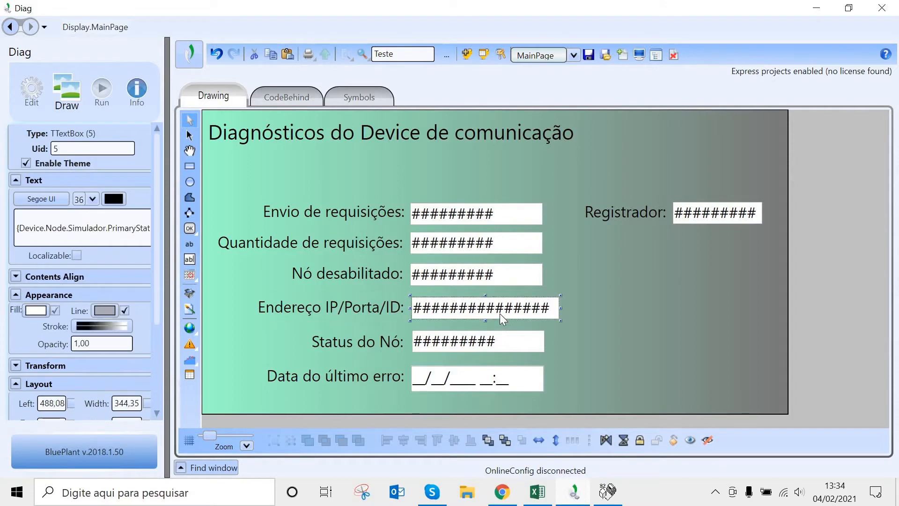
{"action": "double_click", "coordinate": [499, 313]}
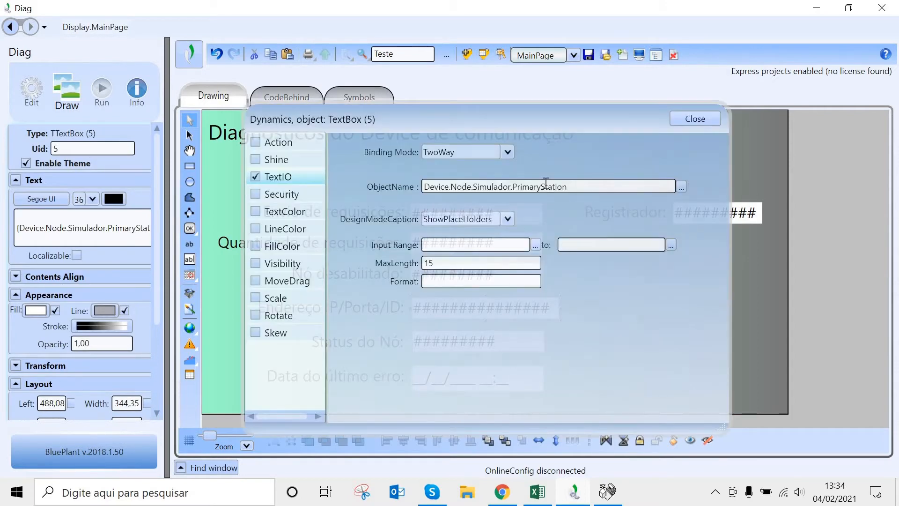
{"action": "left_click", "coordinate": [683, 123]}
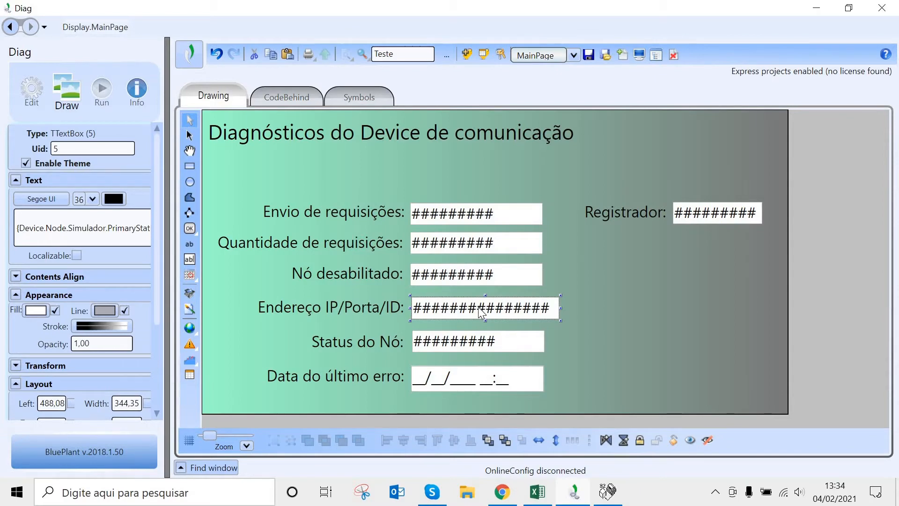
Recheck the object name bound to the Endereço IP/Porta/ID field and close its dynamics settings.
{"action": "double_click", "coordinate": [479, 307]}
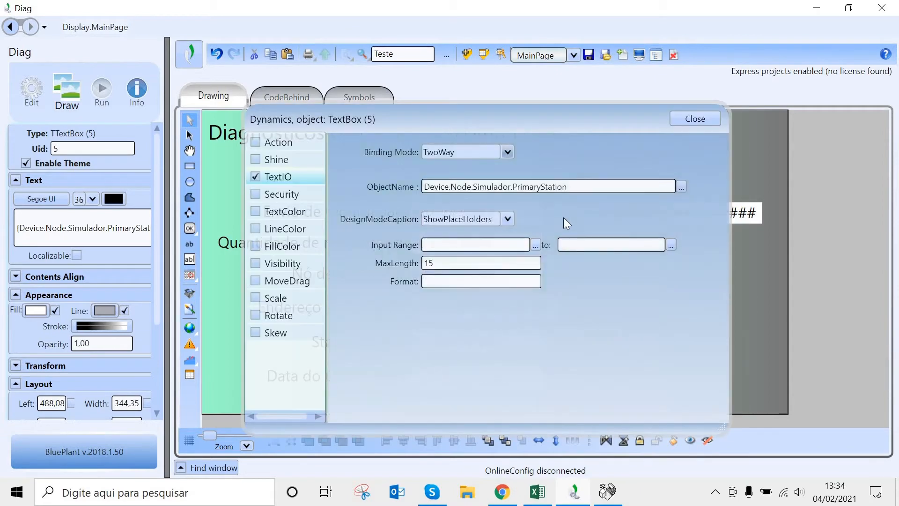
{"action": "left_click", "coordinate": [576, 187]}
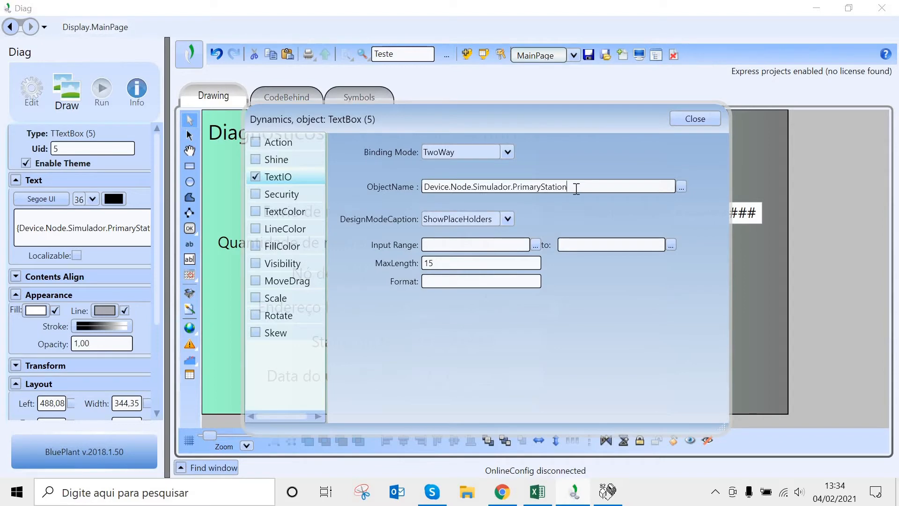
{"action": "left_click", "coordinate": [693, 121]}
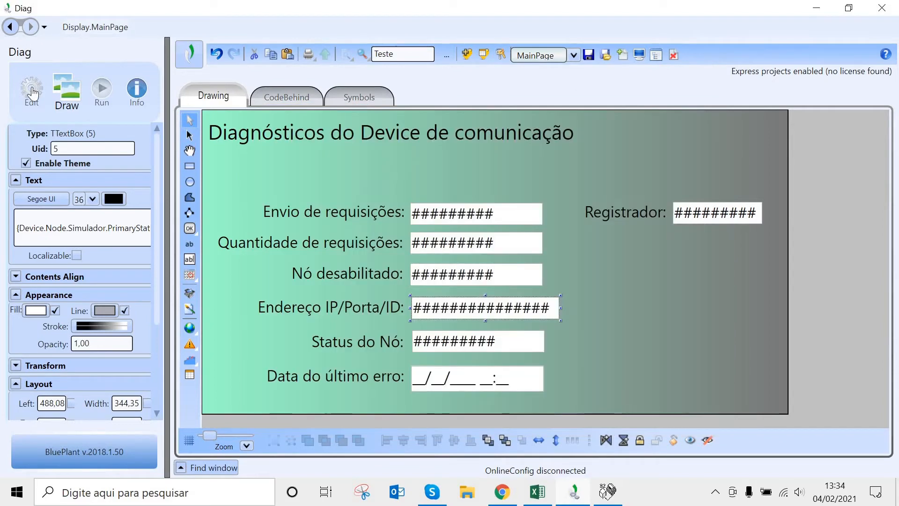
Inspect the IP, port and slave ID that make up the Simulador node's PrimaryStation in the device configuration.
{"action": "left_click", "coordinate": [32, 88]}
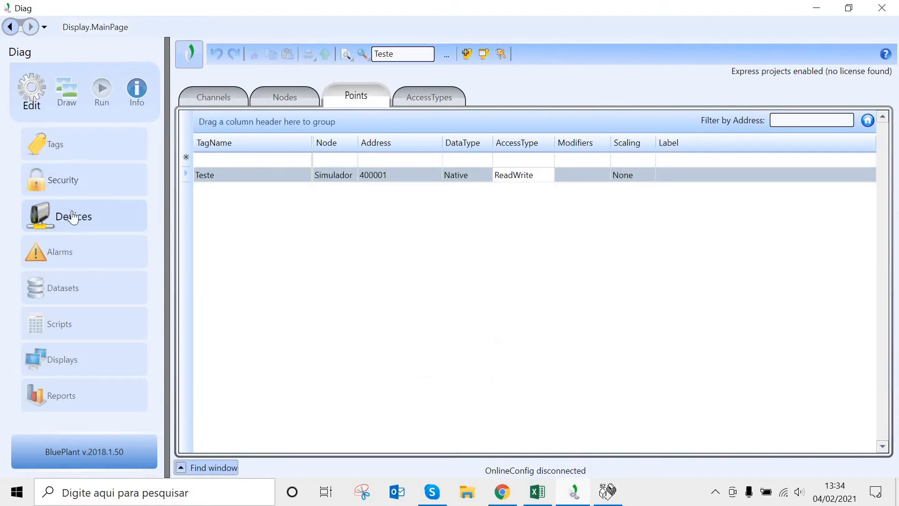
{"action": "left_click", "coordinate": [306, 99]}
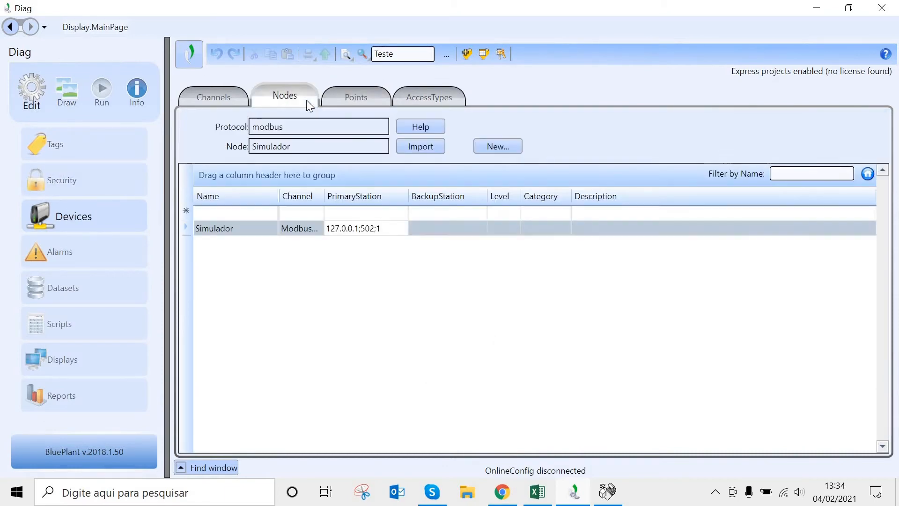
{"action": "left_click", "coordinate": [356, 234]}
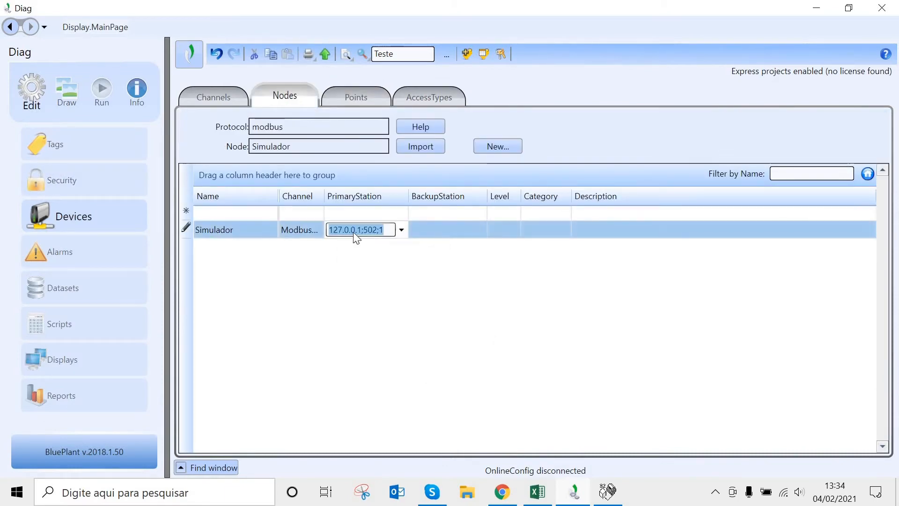
{"action": "left_click", "coordinate": [402, 229]}
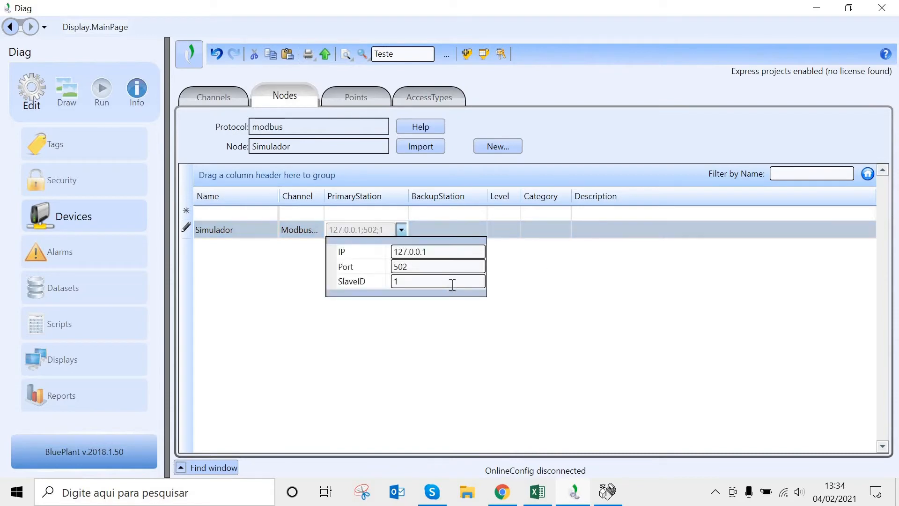
{"action": "left_click", "coordinate": [381, 251]}
{"action": "left_click", "coordinate": [417, 264]}
{"action": "left_click_drag", "start_coordinate": [417, 263], "coordinate": [332, 266]}
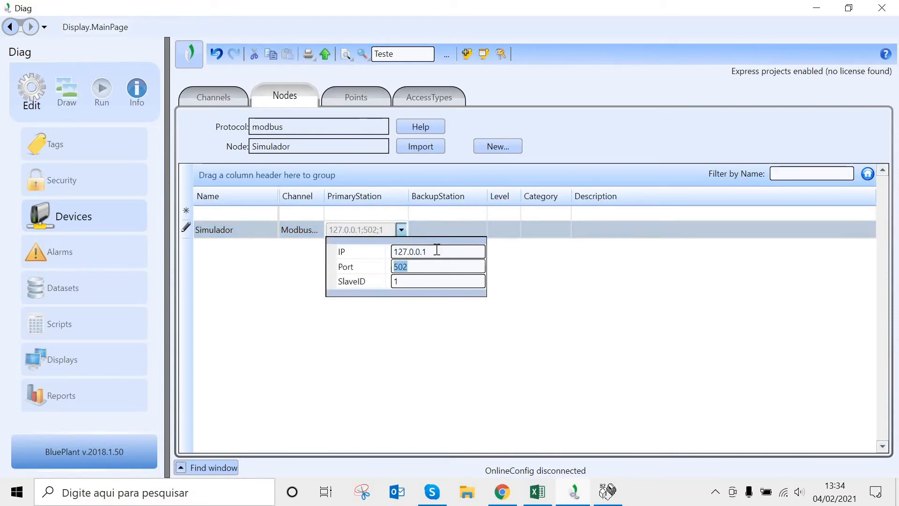
{"action": "left_click_drag", "start_coordinate": [435, 251], "coordinate": [381, 253]}
{"action": "left_click", "coordinate": [416, 327]}
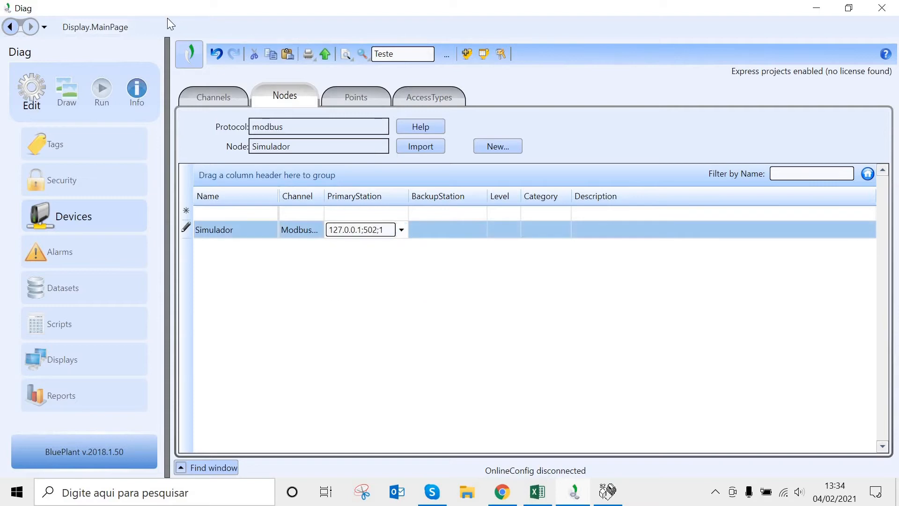
Return to the MainPage drawing and examine the PrimaryStation part of the Endereço IP/Porta/ID field's object name.
{"action": "left_click", "coordinate": [58, 84]}
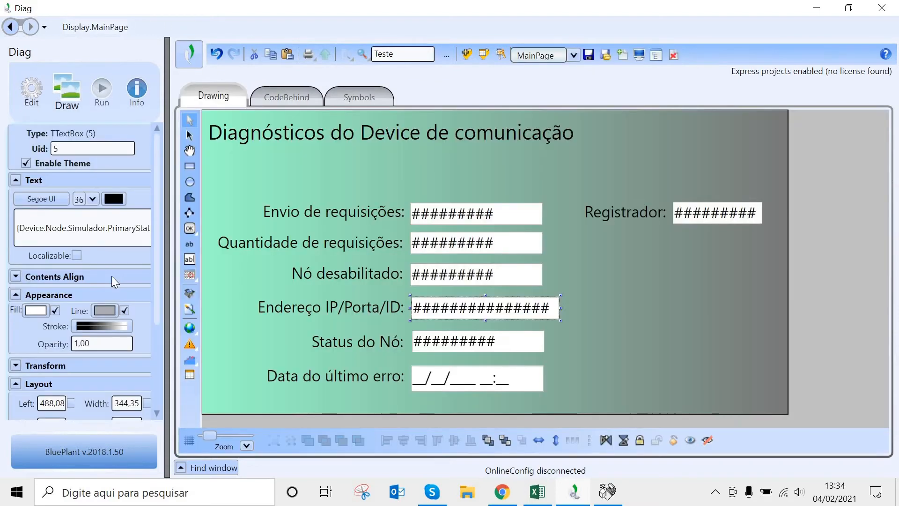
{"action": "left_click", "coordinate": [634, 333]}
{"action": "double_click", "coordinate": [536, 313]}
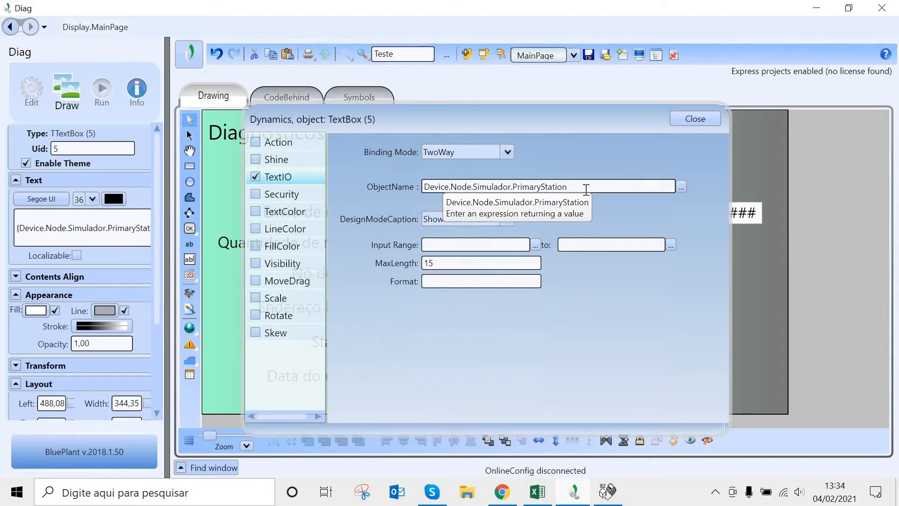
{"action": "double_click", "coordinate": [567, 187]}
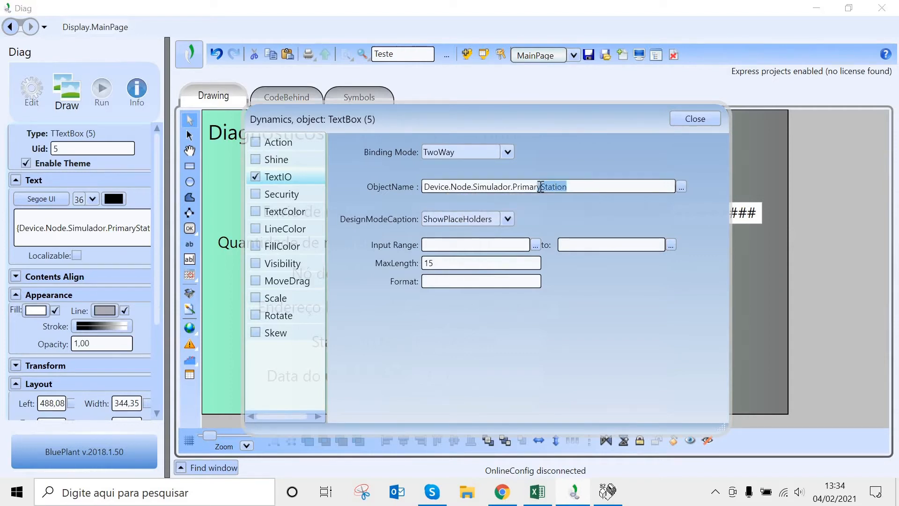
{"action": "left_click", "coordinate": [570, 189]}
{"action": "double_click", "coordinate": [556, 188]}
{"action": "left_click_drag", "start_coordinate": [568, 186], "coordinate": [512, 185]}
{"action": "left_click", "coordinate": [575, 185]}
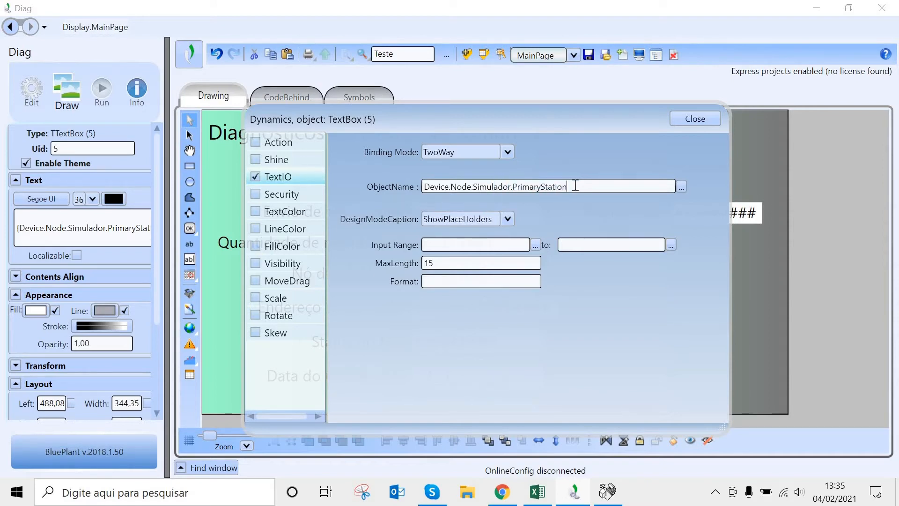
{"action": "left_click", "coordinate": [686, 120]}
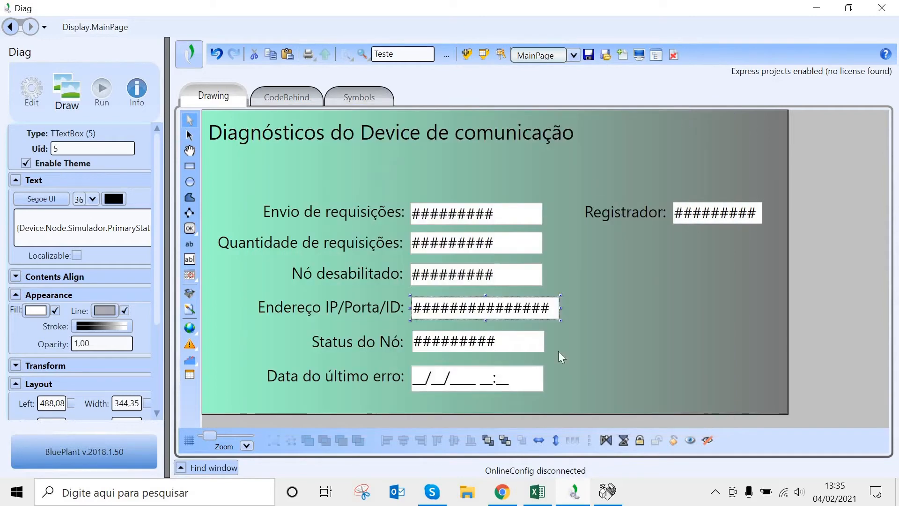
Open the dynamics of the Status do Nó field and examine the parts of its object name.
{"action": "double_click", "coordinate": [420, 349]}
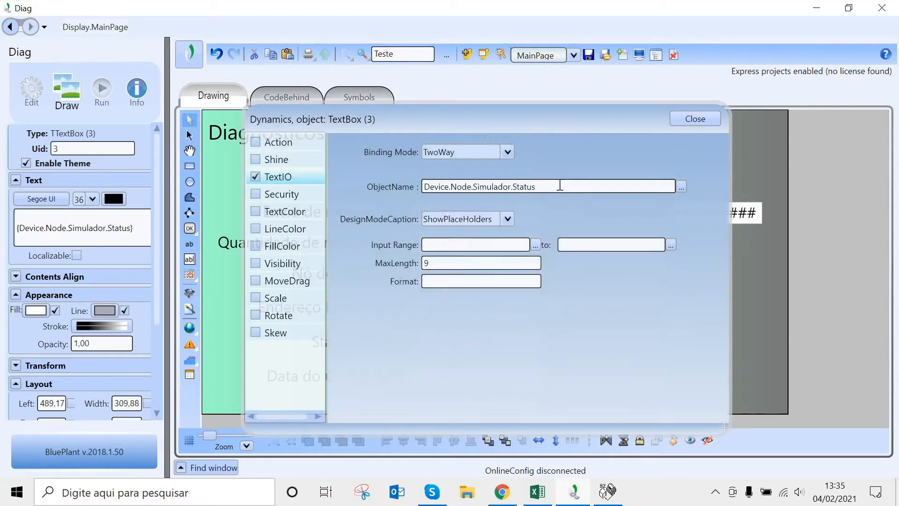
{"action": "left_click_drag", "start_coordinate": [543, 187], "coordinate": [507, 186]}
{"action": "left_click", "coordinate": [437, 187]}
{"action": "left_click", "coordinate": [487, 186]}
{"action": "left_click", "coordinate": [528, 187]}
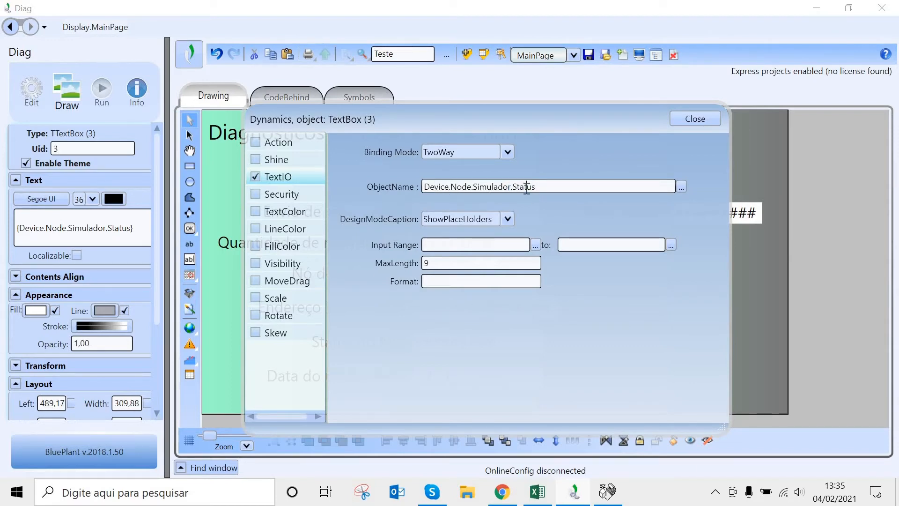
Re-enter the end of the Status do Nó field's object name so it reads Device.Node.Simulador.Status, and close the settings.
{"action": "key", "text": "BackSpace"}
{"action": "key", "text": "BackSpace"}
{"action": "key", "text": "BackSpace"}
{"action": "key", "text": "BackSpace"}
{"action": "key", "text": "BackSpace"}
{"action": "type", "text": "s"}
{"action": "key", "text": "Return"}
{"action": "left_click", "coordinate": [695, 118]}
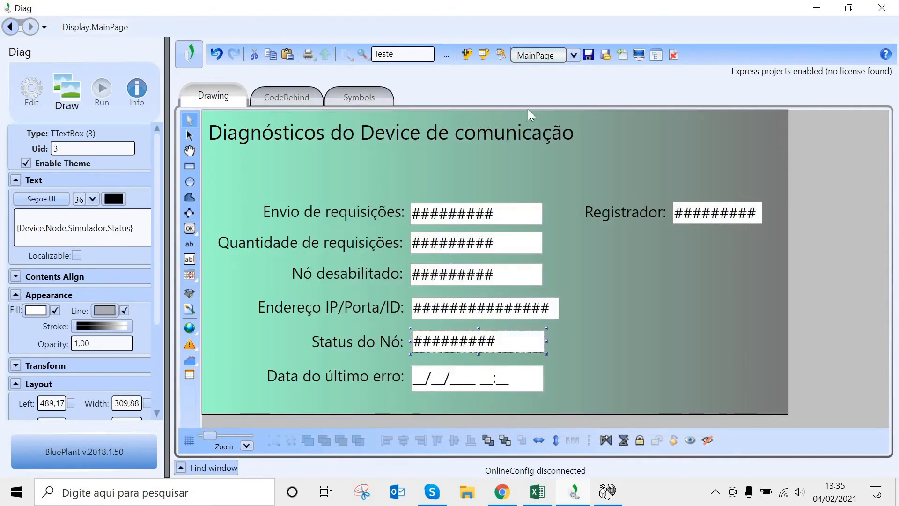
Compare the object type and properties of the Data do último erro field with those of the Status do Nó field.
{"action": "left_click", "coordinate": [593, 175]}
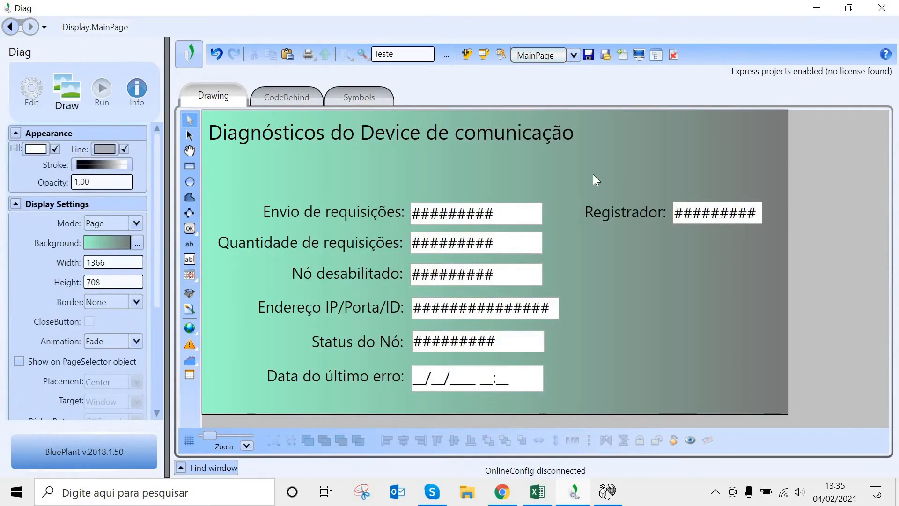
{"action": "left_click", "coordinate": [479, 382]}
{"action": "left_click", "coordinate": [469, 343]}
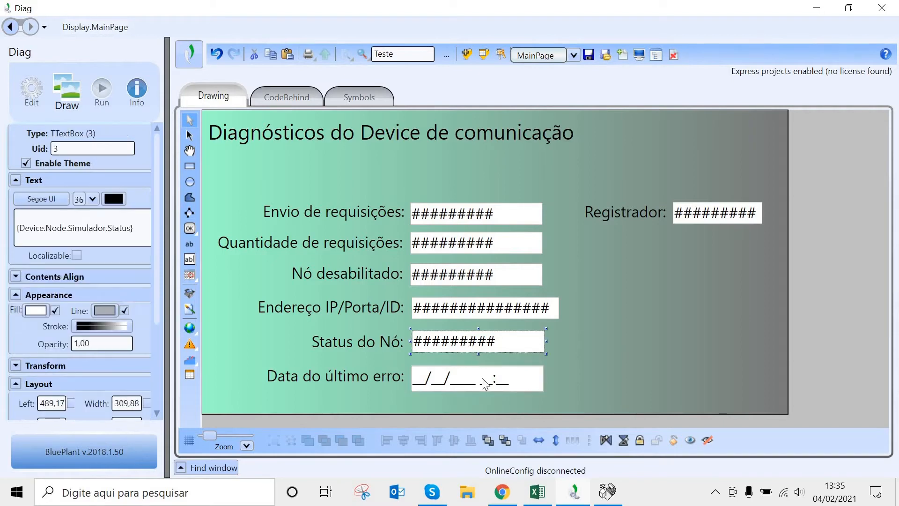
{"action": "left_click", "coordinate": [485, 384]}
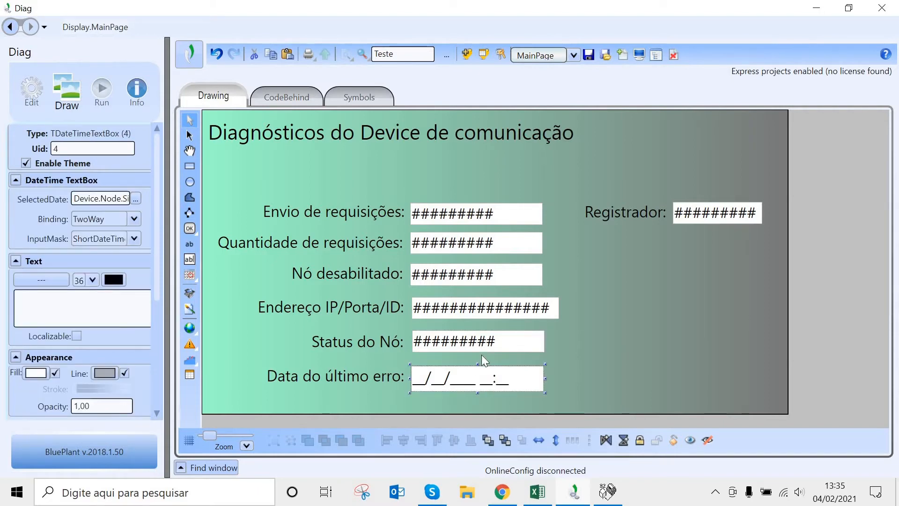
{"action": "left_click", "coordinate": [479, 351]}
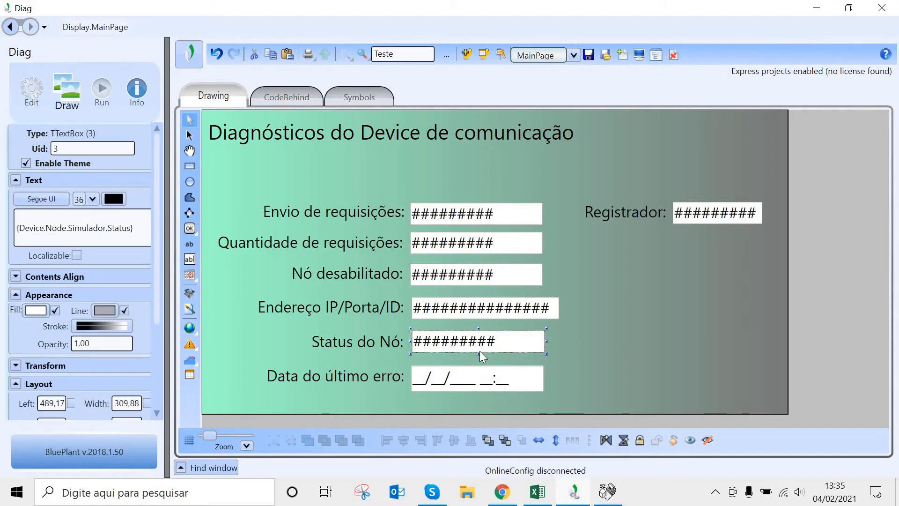
{"action": "left_click", "coordinate": [190, 276]}
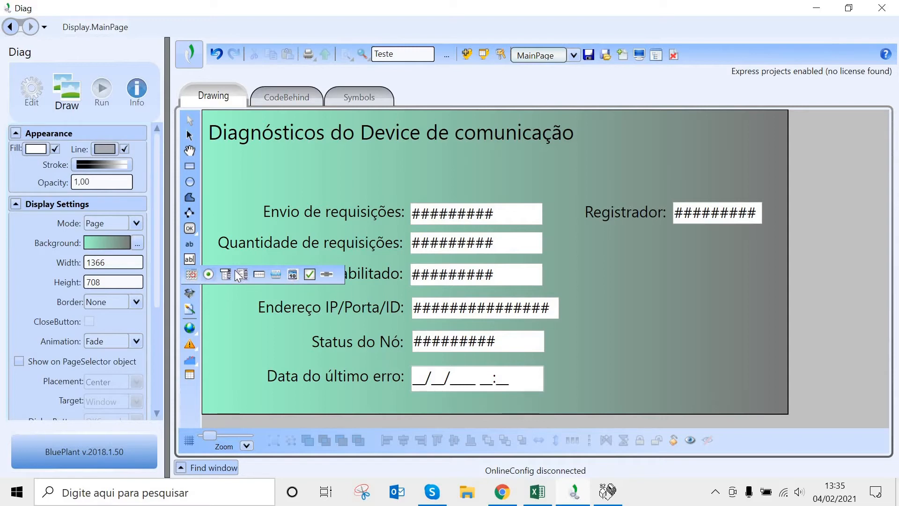
{"action": "left_click", "coordinate": [190, 276]}
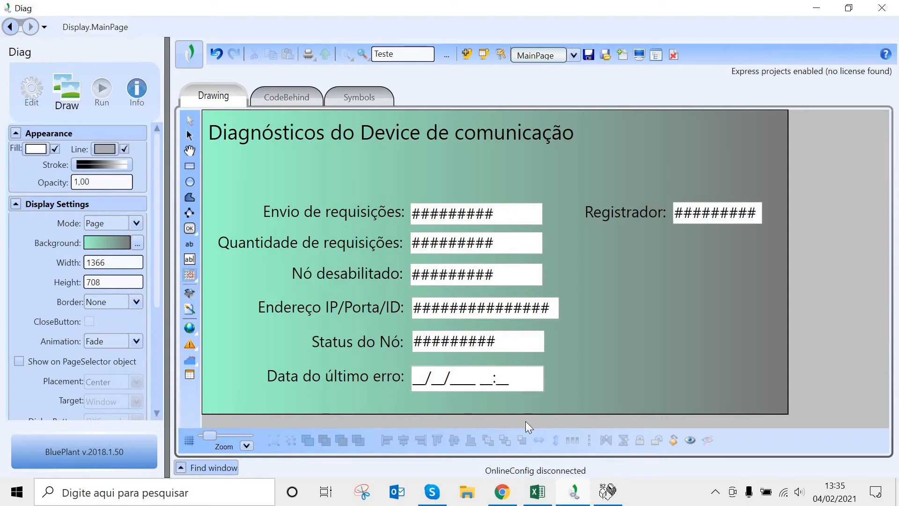
{"action": "left_click_drag", "start_coordinate": [609, 346], "coordinate": [670, 378]}
{"action": "left_click_drag", "start_coordinate": [788, 399], "coordinate": [708, 380]}
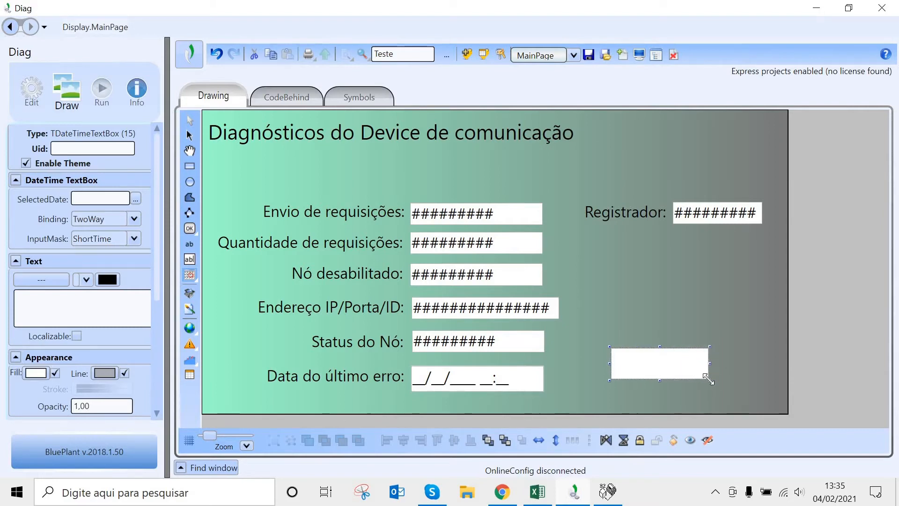
{"action": "key", "text": "Delete"}
{"action": "left_click_drag", "start_coordinate": [596, 338], "coordinate": [719, 381]}
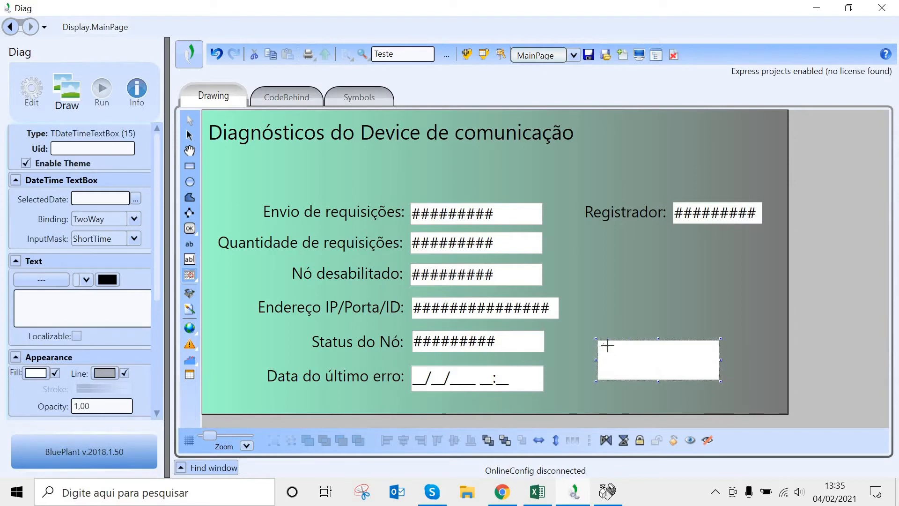
{"action": "key", "text": "Escape"}
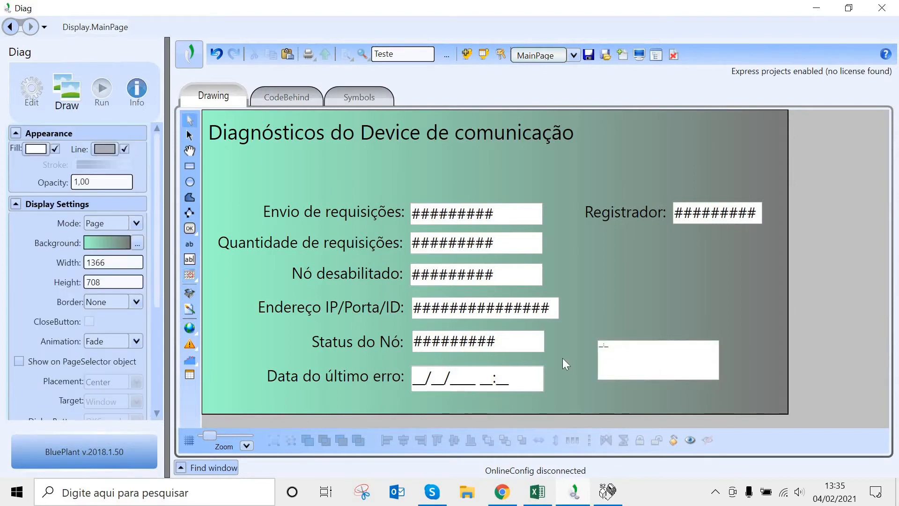
{"action": "left_click", "coordinate": [536, 383]}
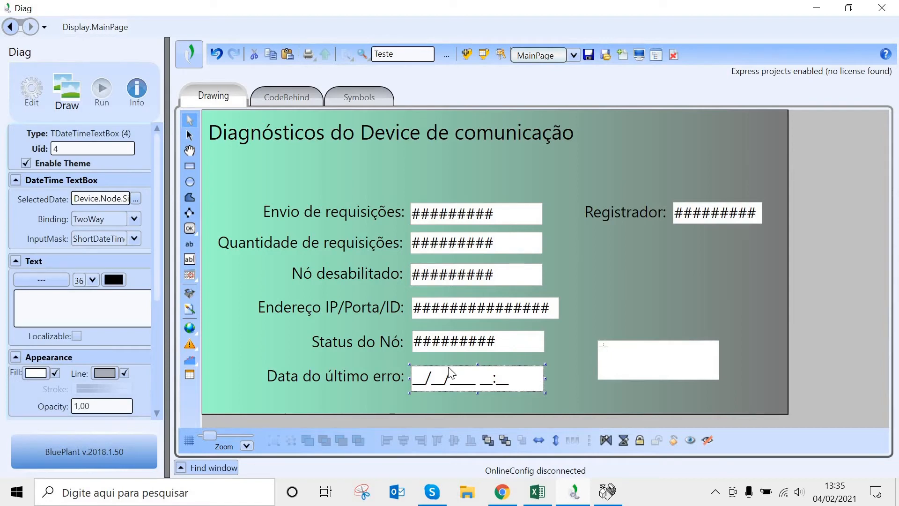
{"action": "left_click", "coordinate": [623, 362]}
{"action": "left_click", "coordinate": [651, 299]}
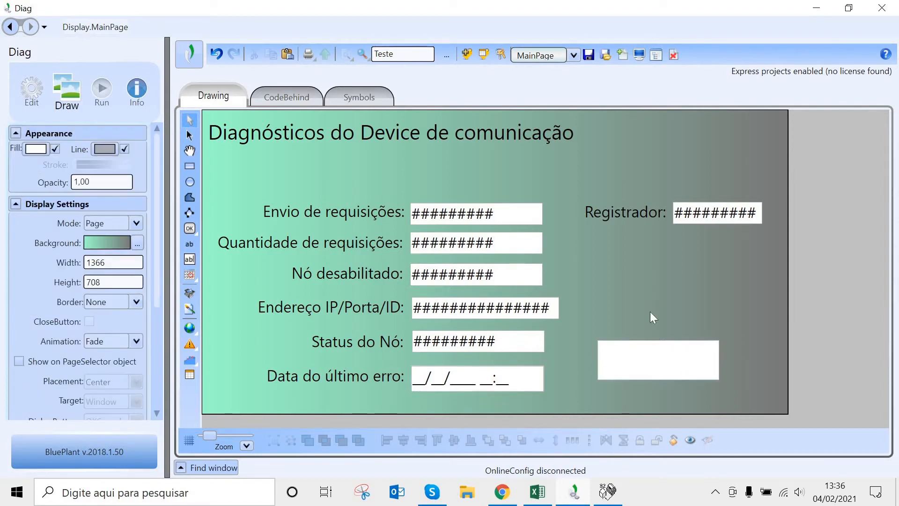
{"action": "left_click", "coordinate": [642, 348]}
{"action": "key", "text": "Delete"}
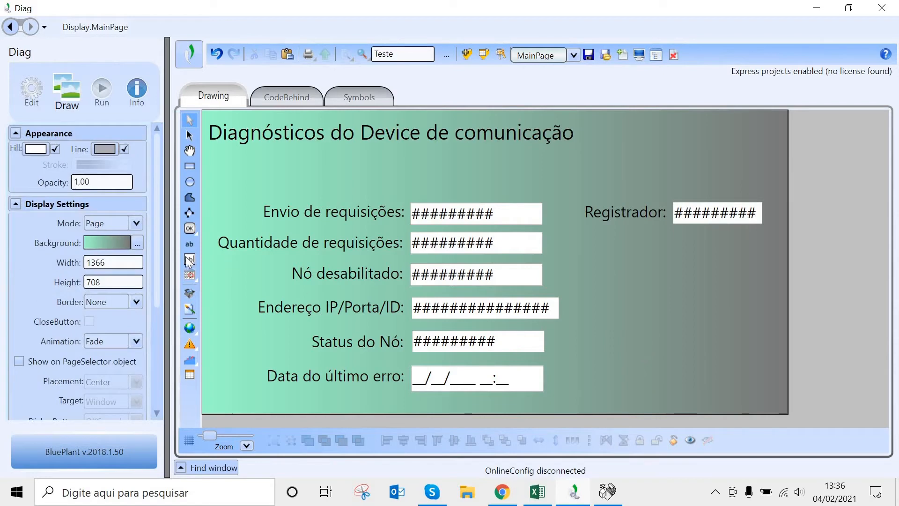
Draw a DateTime text box in the empty area below Registrador, try several input masks, and set the mask to ShortDateTime.
{"action": "left_click", "coordinate": [191, 274]}
{"action": "left_click_drag", "start_coordinate": [635, 336], "coordinate": [758, 385]}
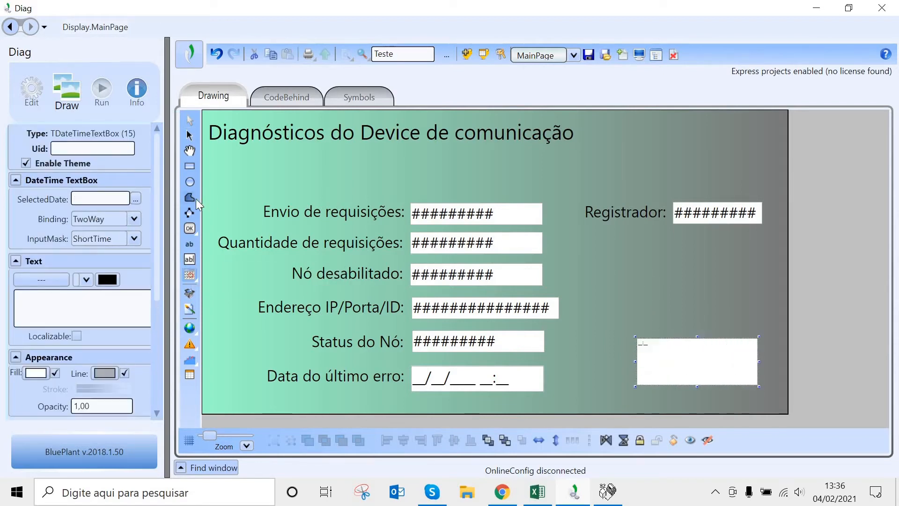
{"action": "left_click", "coordinate": [105, 240]}
{"action": "left_click", "coordinate": [105, 258]}
{"action": "left_click", "coordinate": [106, 243]}
{"action": "left_click", "coordinate": [98, 289]}
{"action": "left_click", "coordinate": [97, 235]}
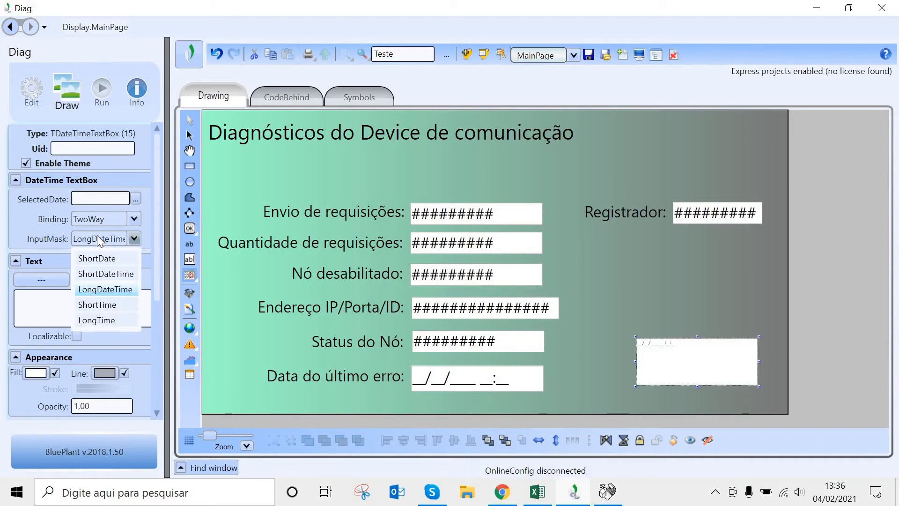
{"action": "left_click", "coordinate": [94, 305]}
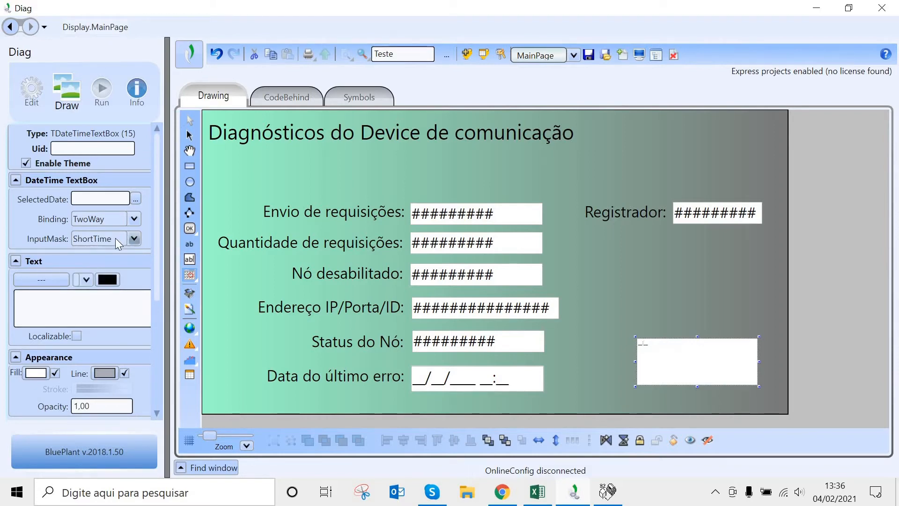
{"action": "left_click", "coordinate": [115, 238]}
{"action": "left_click", "coordinate": [101, 270]}
Try font size 48 on the new DateTime text box and set the size to 24.
{"action": "left_click", "coordinate": [87, 280]}
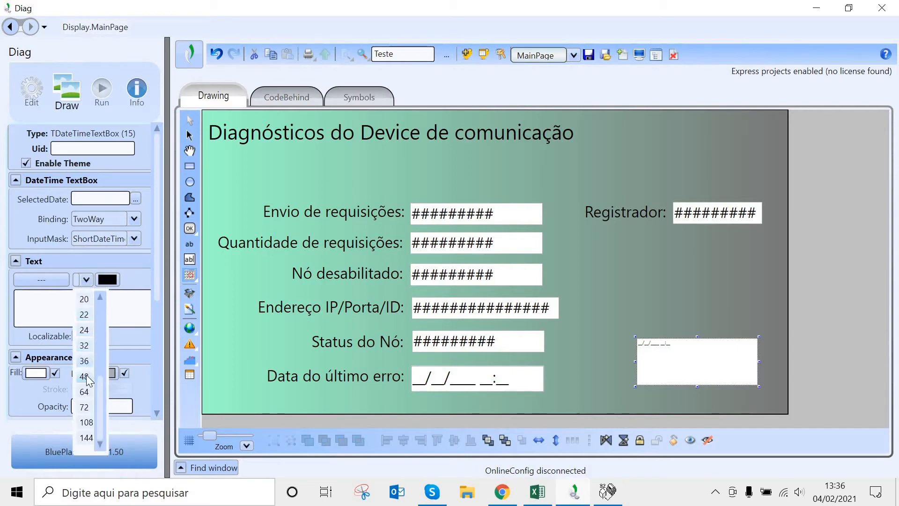
{"action": "left_click", "coordinate": [84, 372]}
{"action": "left_click", "coordinate": [92, 280]}
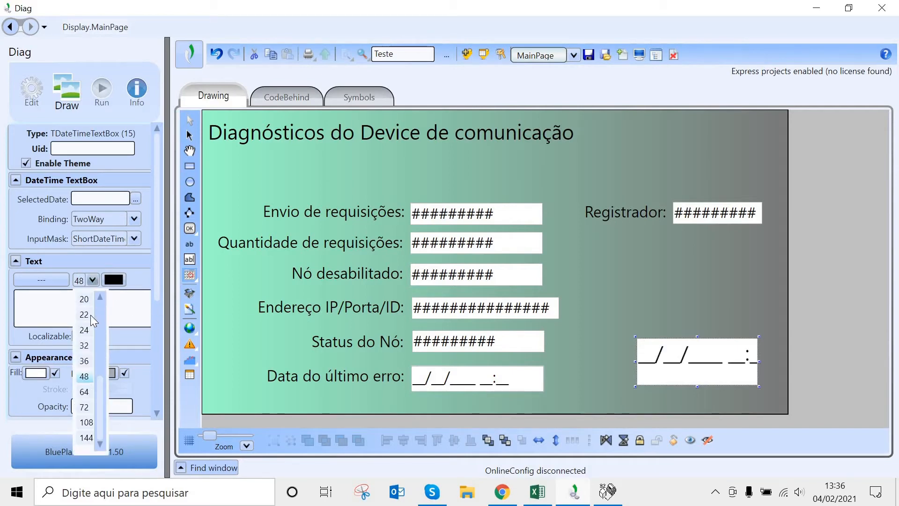
{"action": "left_click", "coordinate": [87, 334]}
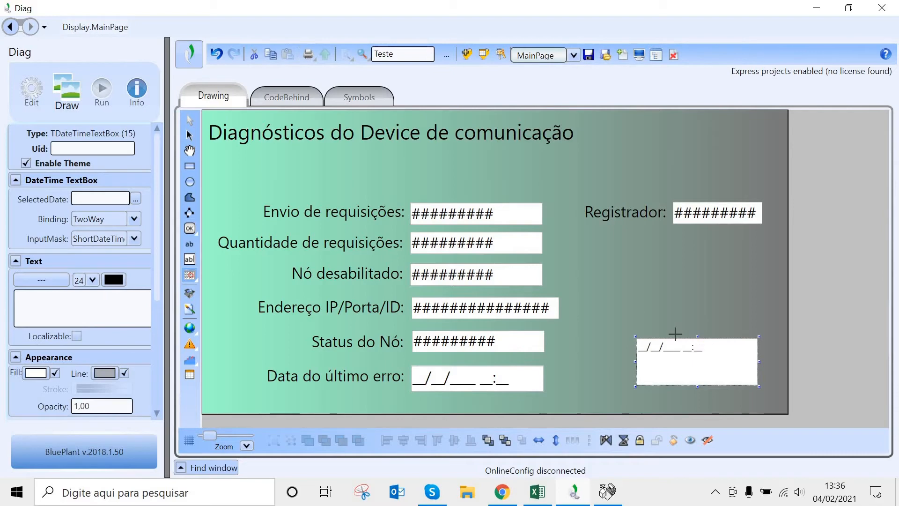
Delete the new DateTime text box drawn in the empty area below Registrador.
{"action": "left_click", "coordinate": [674, 336]}
{"action": "left_click", "coordinate": [680, 349]}
{"action": "left_click", "coordinate": [680, 348]}
{"action": "left_click", "coordinate": [680, 349]}
{"action": "key", "text": "Delete"}
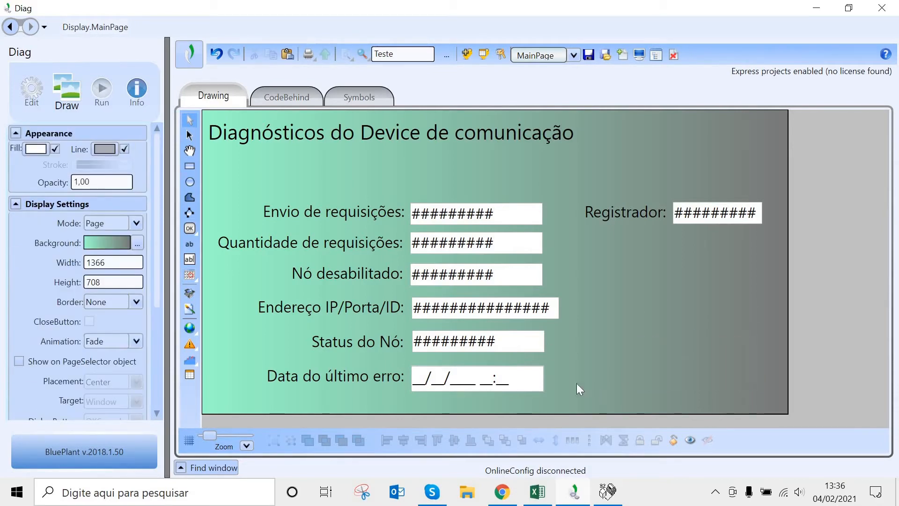
Examine the full SelectedDate binding of the Data do último erro field.
{"action": "left_click", "coordinate": [461, 383]}
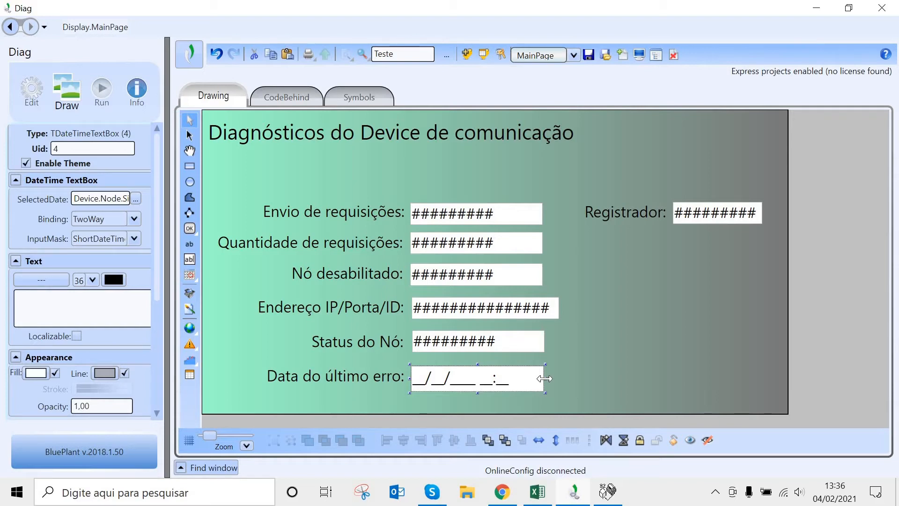
{"action": "left_click", "coordinate": [595, 365]}
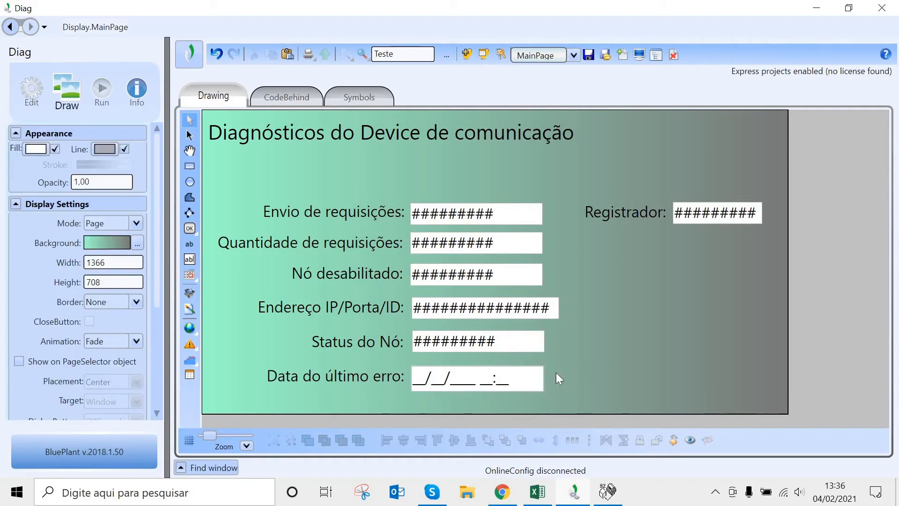
{"action": "left_click", "coordinate": [538, 375]}
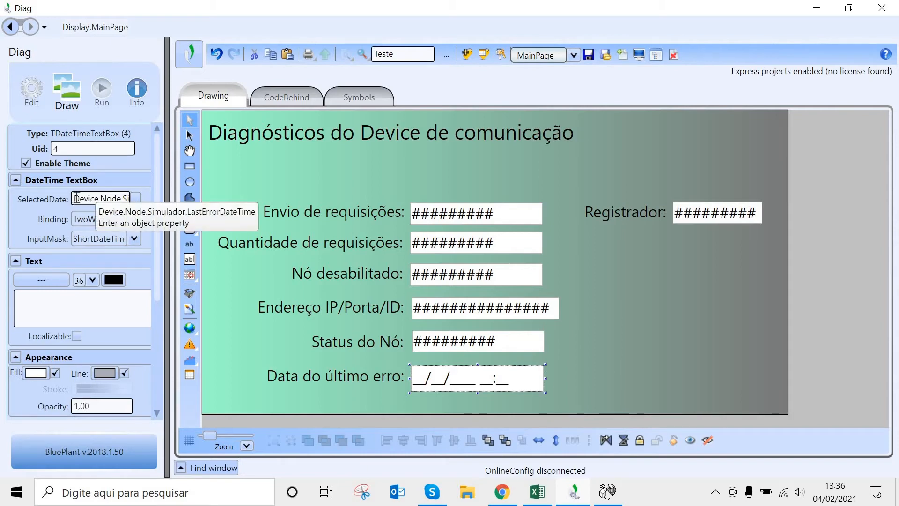
{"action": "left_click_drag", "start_coordinate": [75, 198], "coordinate": [116, 198]}
{"action": "left_click", "coordinate": [116, 198]}
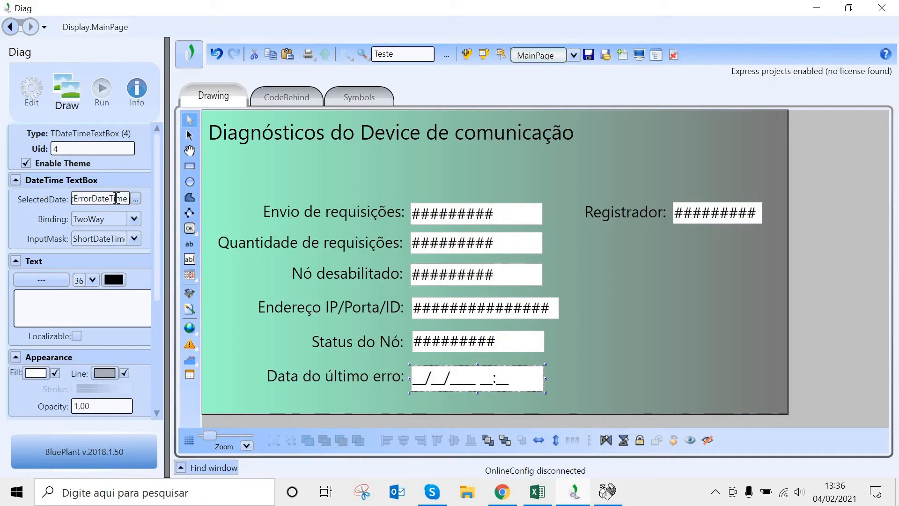
{"action": "key", "text": "Left"}
{"action": "key", "text": "Left"}
{"action": "key", "text": "Left"}
{"action": "key", "text": "Left"}
{"action": "key", "text": "Left"}
{"action": "key", "text": "Left"}
{"action": "key", "text": "Left"}
{"action": "key", "text": "Left"}
{"action": "key", "text": "Left"}
{"action": "key", "text": "Left"}
{"action": "key", "text": "Left"}
{"action": "key", "text": "Left"}
{"action": "key", "text": "Left"}
{"action": "key", "text": "Left"}
{"action": "key", "text": "Left"}
{"action": "key", "text": "Left"}
{"action": "key", "text": "Left"}
{"action": "key", "text": "Left"}
{"action": "key", "text": "Left"}
{"action": "key", "text": "Left"}
{"action": "key", "text": "Right"}
{"action": "key", "text": "Right"}
{"action": "key", "text": "Right"}
{"action": "key", "text": "Right"}
{"action": "key", "text": "Right"}
{"action": "key", "text": "Right"}
{"action": "key", "text": "Right"}
{"action": "key", "text": "Right"}
{"action": "key", "text": "Right"}
{"action": "key", "text": "Right"}
{"action": "key", "text": "Right"}
{"action": "key", "text": "Right"}
{"action": "key", "text": "Right"}
{"action": "key", "text": "Right"}
{"action": "key", "text": "Right"}
{"action": "key", "text": "Right"}
{"action": "key", "text": "Right"}
{"action": "key", "text": "Right"}
{"action": "key", "text": "Right"}
{"action": "key", "text": "Right"}
{"action": "key", "text": "Right"}
{"action": "key", "text": "Right"}
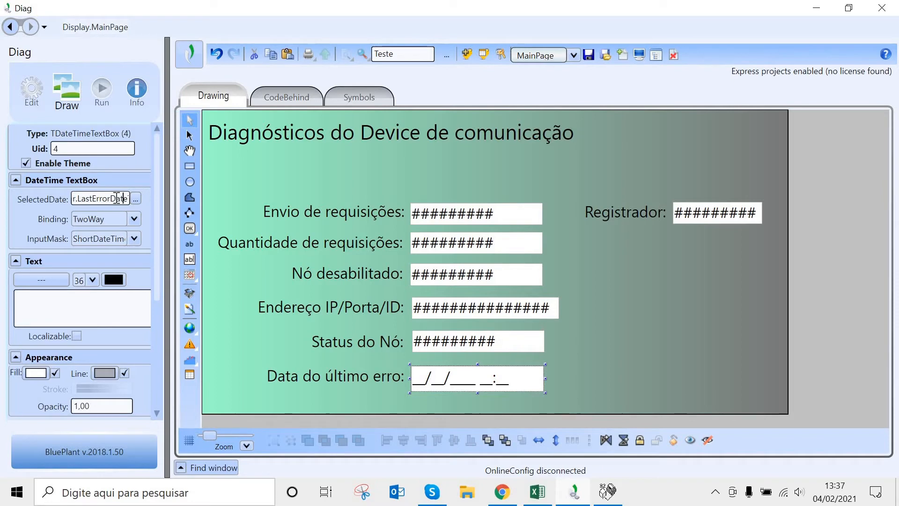
Re-enter the end of the Data do último erro field's SelectedDate so it reads Device.Node.Simulador.LastErrorDateTime.
{"action": "key", "text": "Left"}
{"action": "key", "text": "Left"}
{"action": "key", "text": "Left"}
{"action": "key", "text": "Left"}
{"action": "key", "text": "Left"}
{"action": "key", "text": "Left"}
{"action": "key", "text": "Left"}
{"action": "key", "text": "Left"}
{"action": "key", "text": "Left"}
{"action": "key", "text": "Left"}
{"action": "key", "text": "Left"}
{"action": "key", "text": "Left"}
{"action": "key", "text": "Left"}
{"action": "key", "text": "Left"}
{"action": "key", "text": "Left"}
{"action": "key", "text": "Left"}
{"action": "key", "text": "Left"}
{"action": "key", "text": "Left"}
{"action": "key", "text": "Left"}
{"action": "key", "text": "Left"}
{"action": "key", "text": "Left"}
{"action": "key", "text": "Left"}
{"action": "key", "text": "Left"}
{"action": "key", "text": "Left"}
{"action": "key", "text": "Left"}
{"action": "key", "text": "Left"}
{"action": "key", "text": "Left"}
{"action": "key", "text": "Left"}
{"action": "key", "text": "Left"}
{"action": "key", "text": "Left"}
{"action": "key", "text": "Delete"}
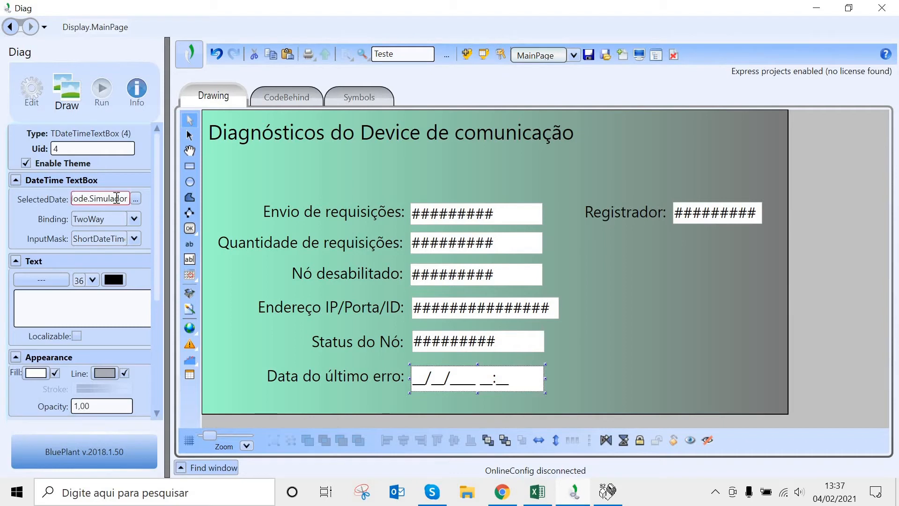
{"action": "type", "text": ".Las"}
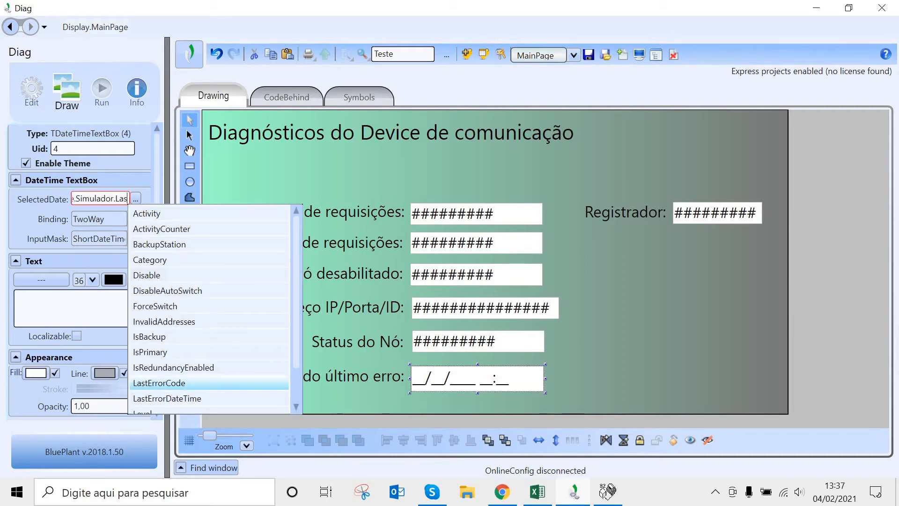
{"action": "key", "text": "Down"}
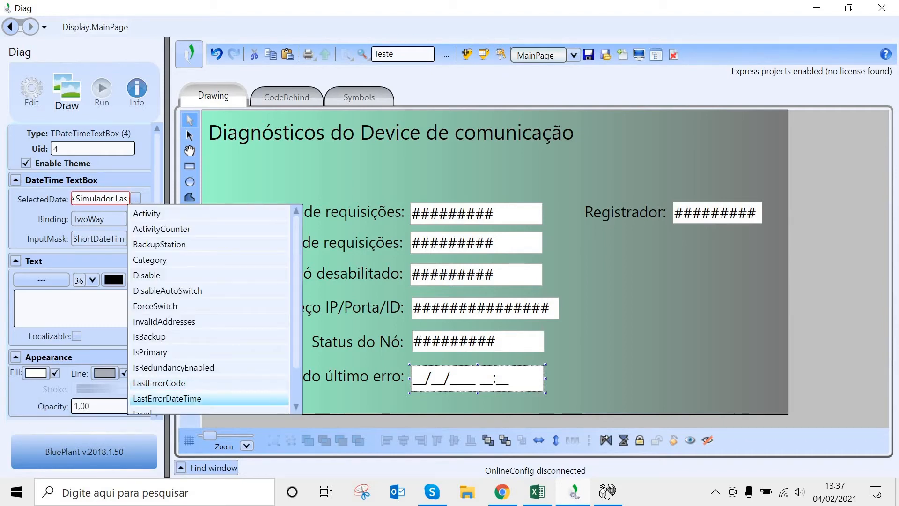
{"action": "key", "text": "Return"}
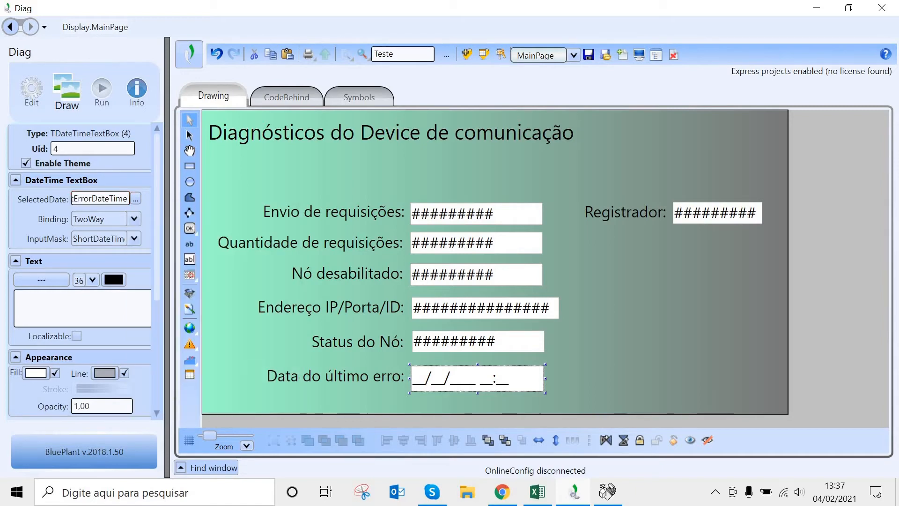
Save MainPage with its current field settings.
{"action": "left_click", "coordinate": [687, 347]}
{"action": "left_click", "coordinate": [537, 377]}
{"action": "left_click", "coordinate": [589, 53]}
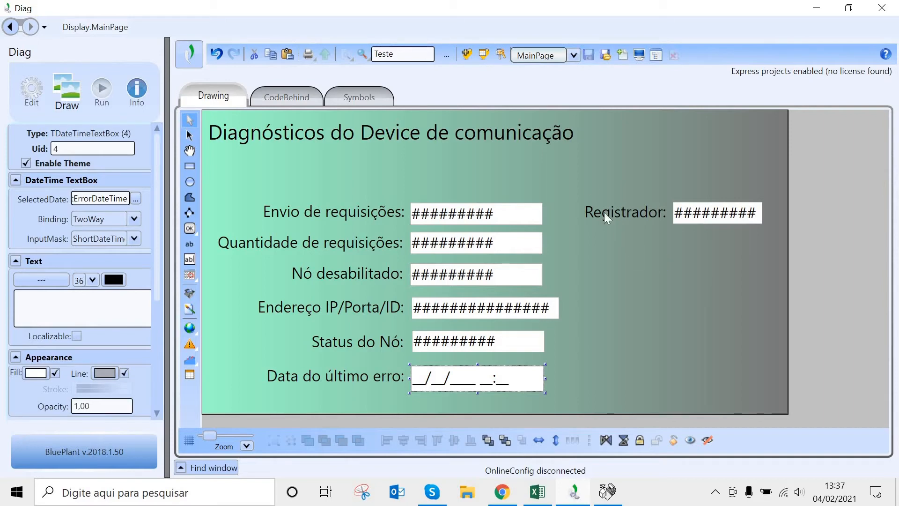
Review the TextIO dynamics of the Registrador text box and close the settings.
{"action": "left_click_drag", "start_coordinate": [584, 183], "coordinate": [721, 211]}
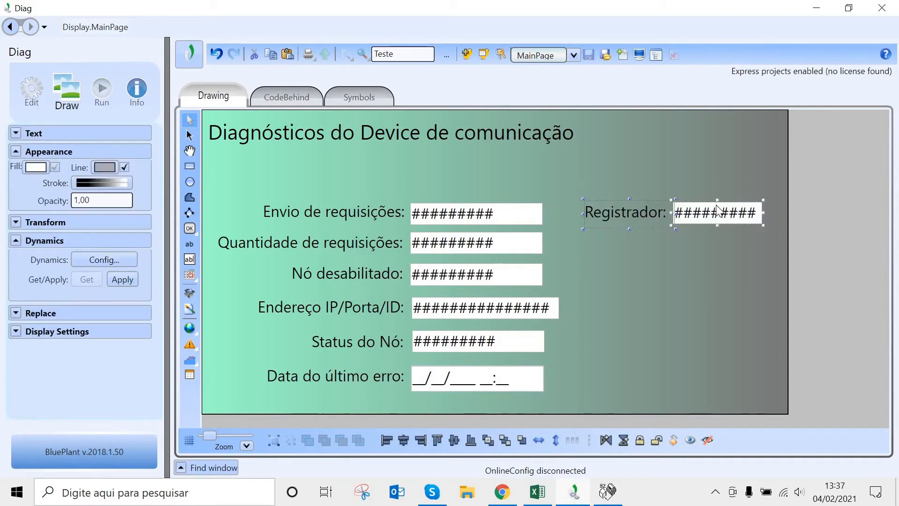
{"action": "left_click", "coordinate": [706, 194]}
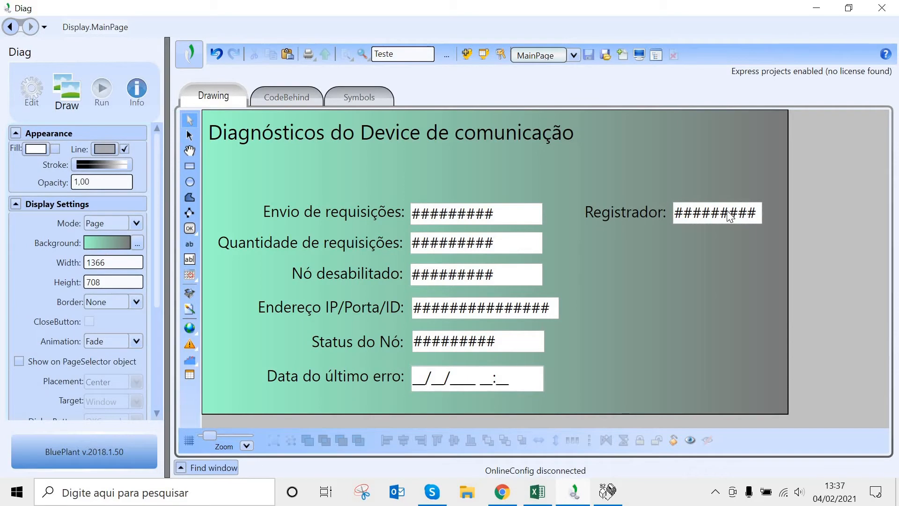
{"action": "double_click", "coordinate": [729, 216]}
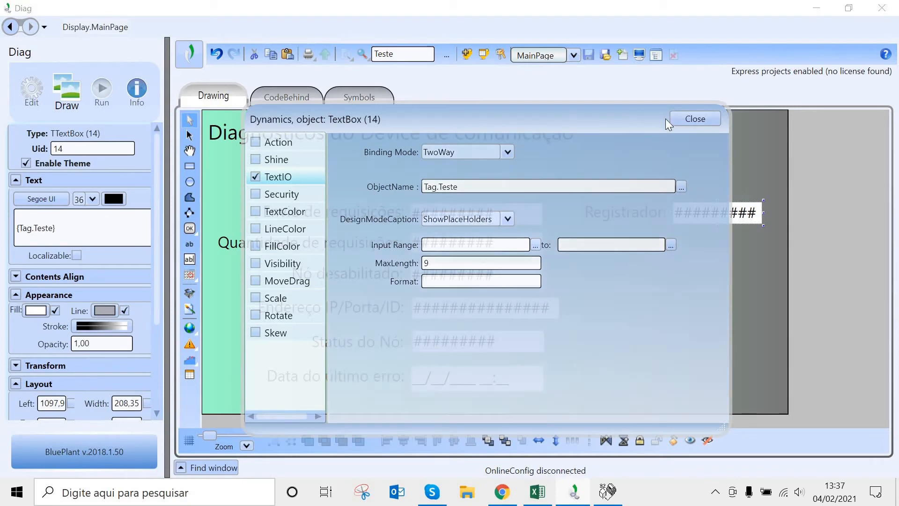
{"action": "left_click", "coordinate": [785, 150]}
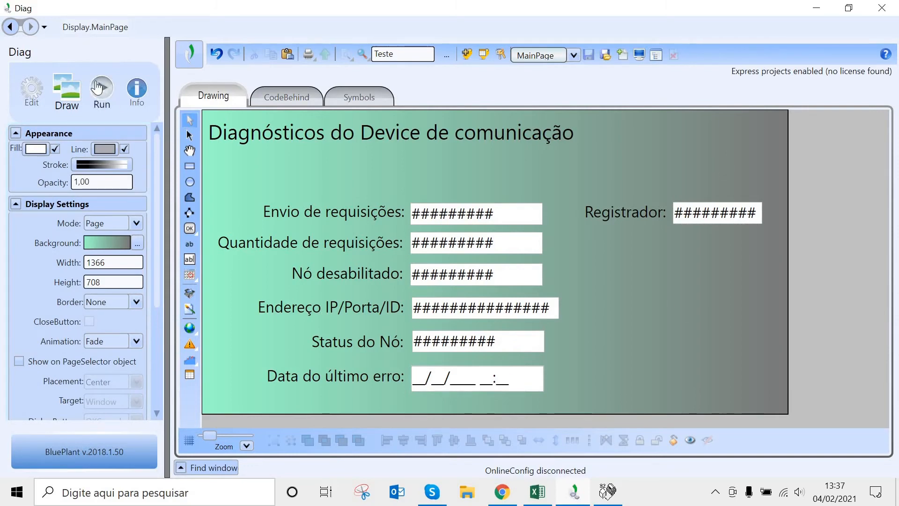
Run the project's startup with the default settings, and switch the Mdbus simulator off.
{"action": "left_click", "coordinate": [97, 88]}
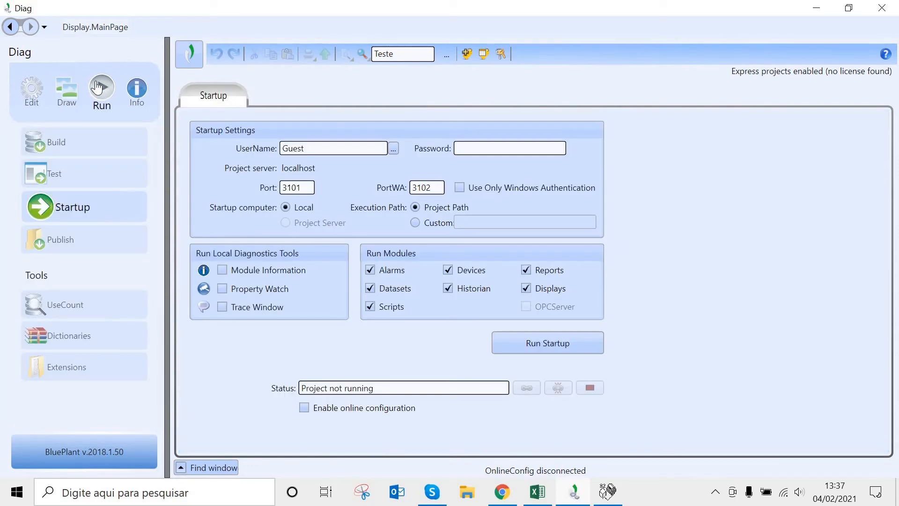
{"action": "left_click", "coordinate": [557, 347]}
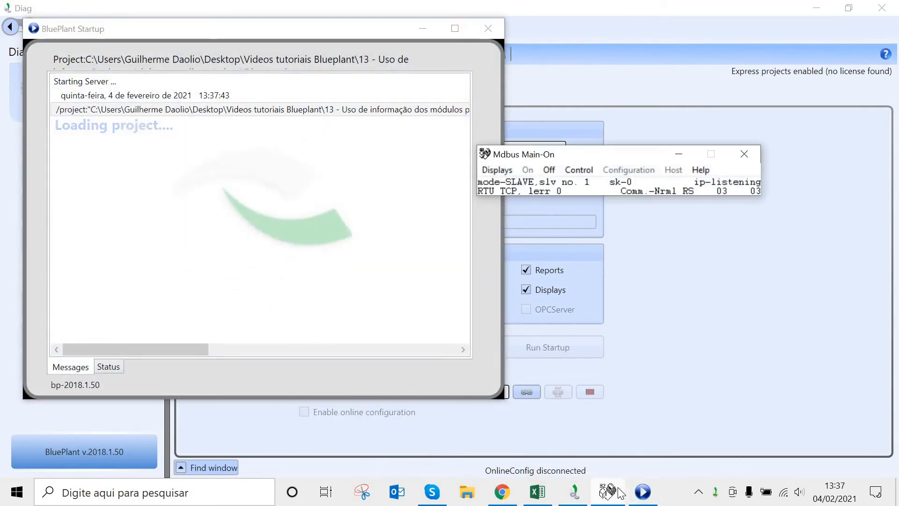
{"action": "left_click", "coordinate": [552, 171]}
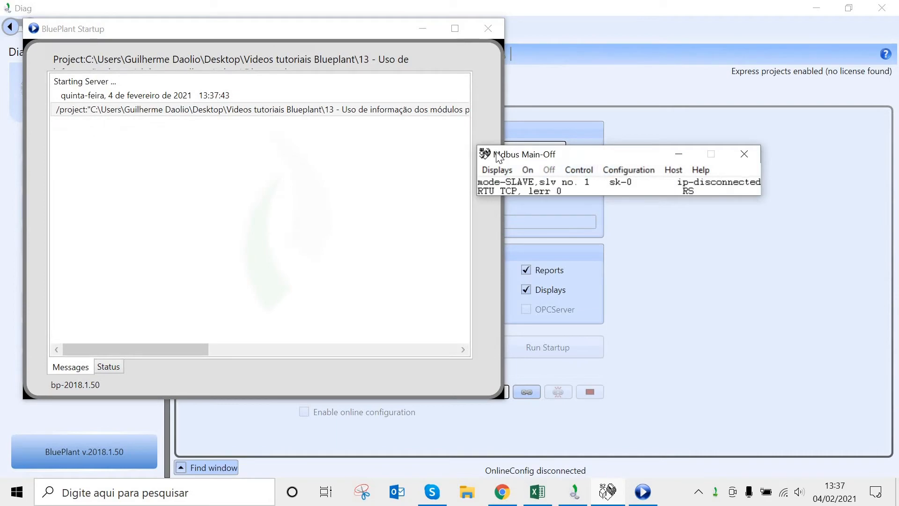
Review and accept the Mdbus slave configuration, then switch the simulator on and move its window clear of the page's fields.
{"action": "left_click", "coordinate": [611, 169]}
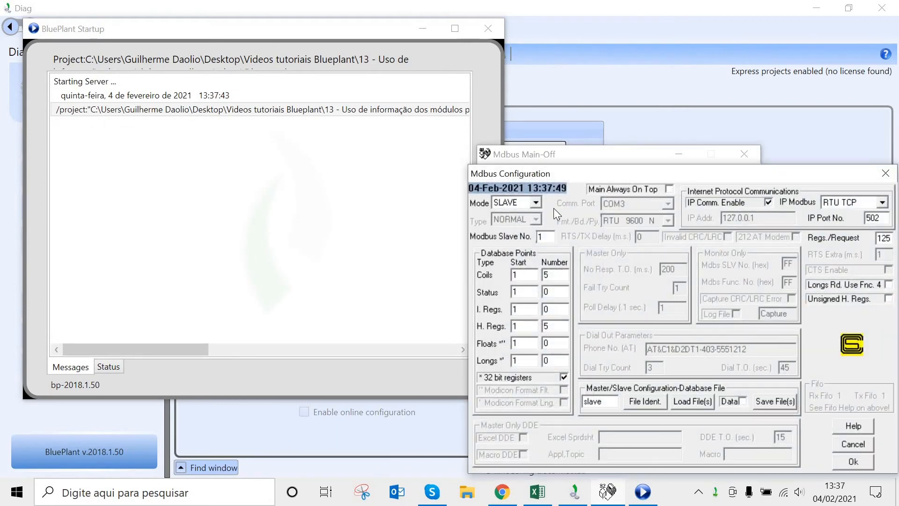
{"action": "left_click_drag", "start_coordinate": [581, 173], "coordinate": [536, 144]}
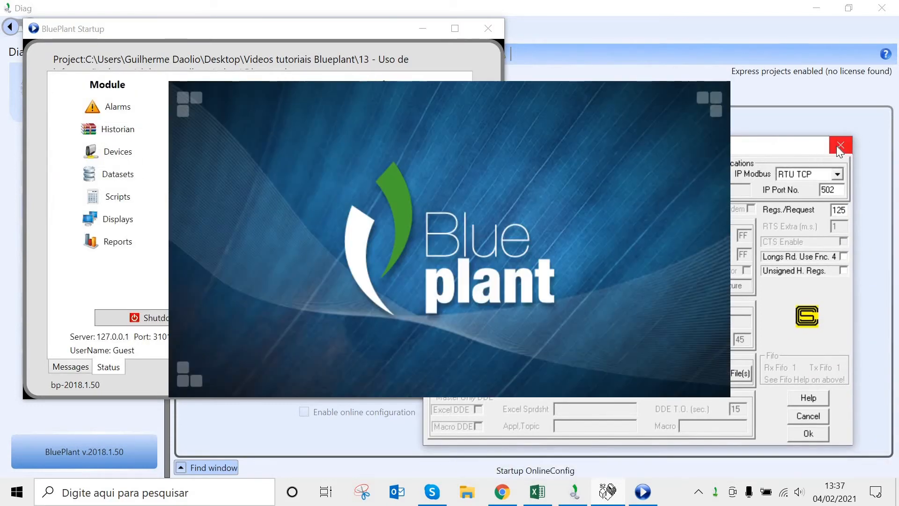
{"action": "left_click", "coordinate": [803, 434]}
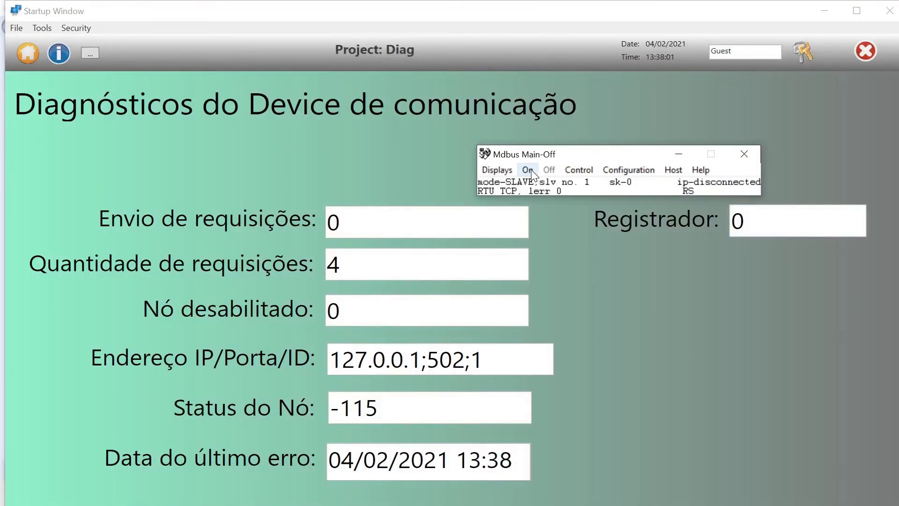
{"action": "left_click", "coordinate": [531, 170]}
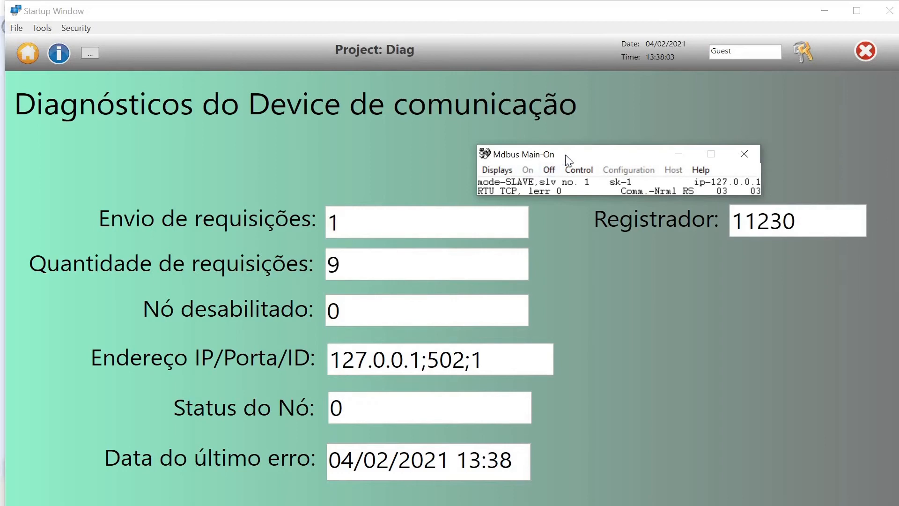
{"action": "left_click_drag", "start_coordinate": [564, 154], "coordinate": [630, 117]}
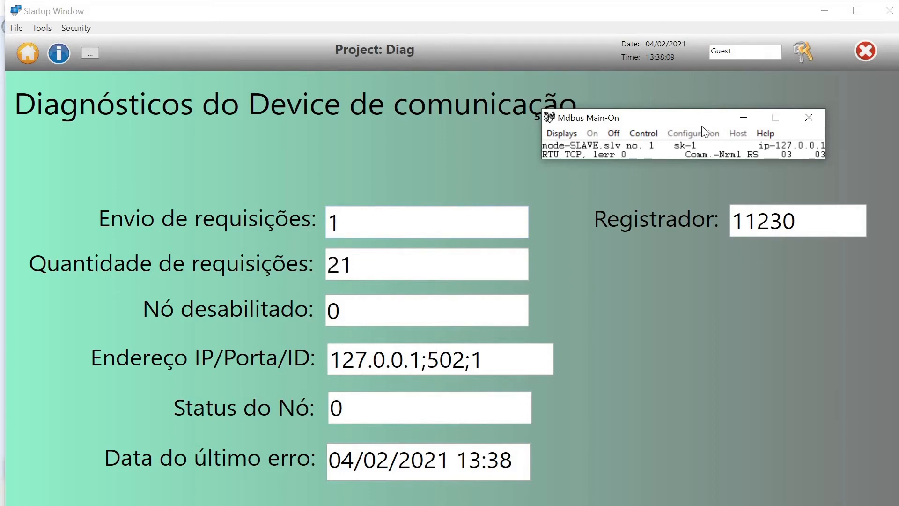
Open the Mdbus monitor and statistics displays in turn and close each one.
{"action": "left_click", "coordinate": [566, 133]}
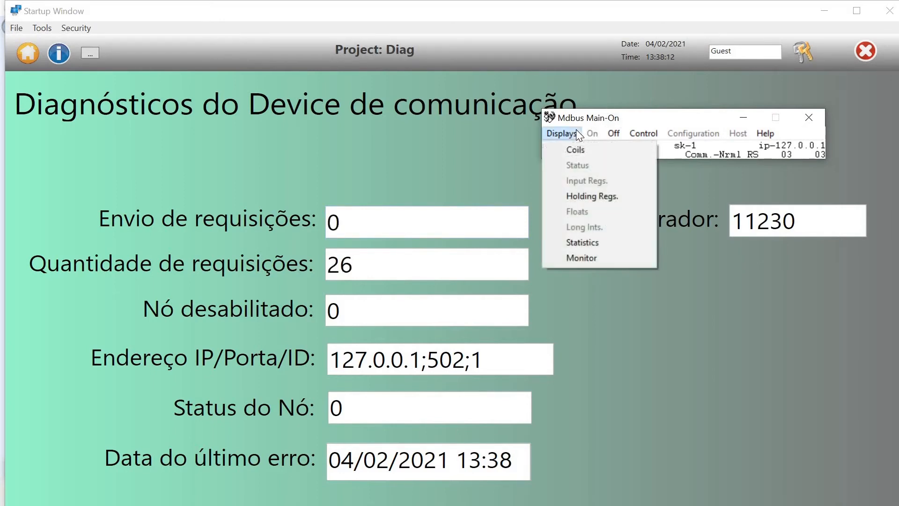
{"action": "left_click", "coordinate": [588, 257]}
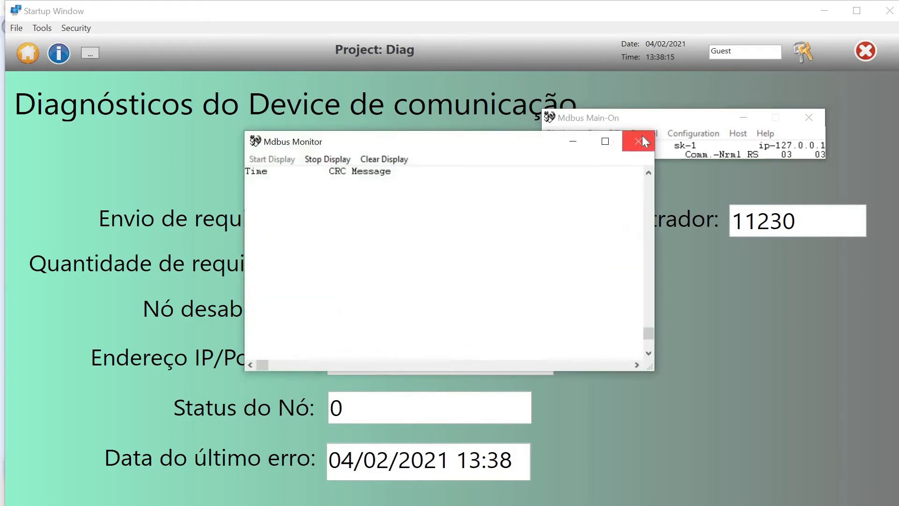
{"action": "left_click", "coordinate": [641, 137]}
{"action": "left_click", "coordinate": [561, 132]}
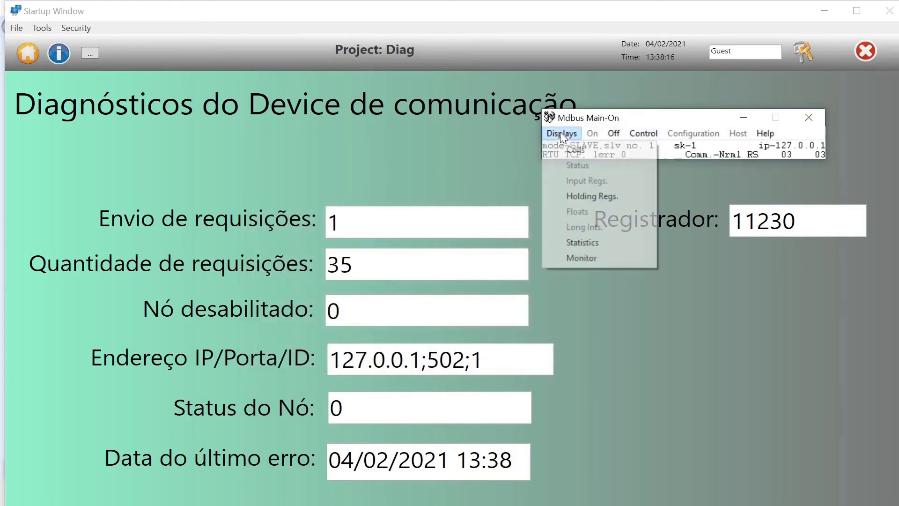
{"action": "left_click", "coordinate": [580, 241]}
{"action": "left_click", "coordinate": [526, 231]}
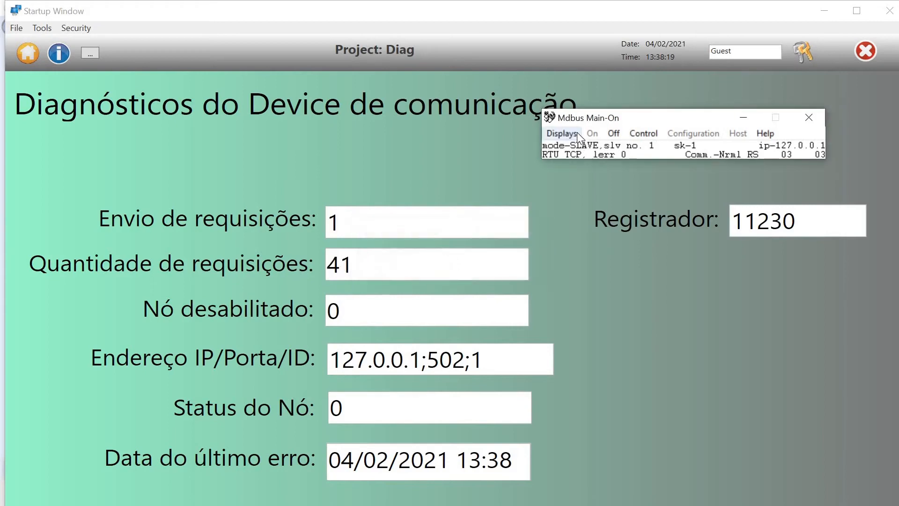
Reopen the Mdbus monitor beside the running page's fields and examine the logged RX and TX messages.
{"action": "left_click", "coordinate": [576, 133]}
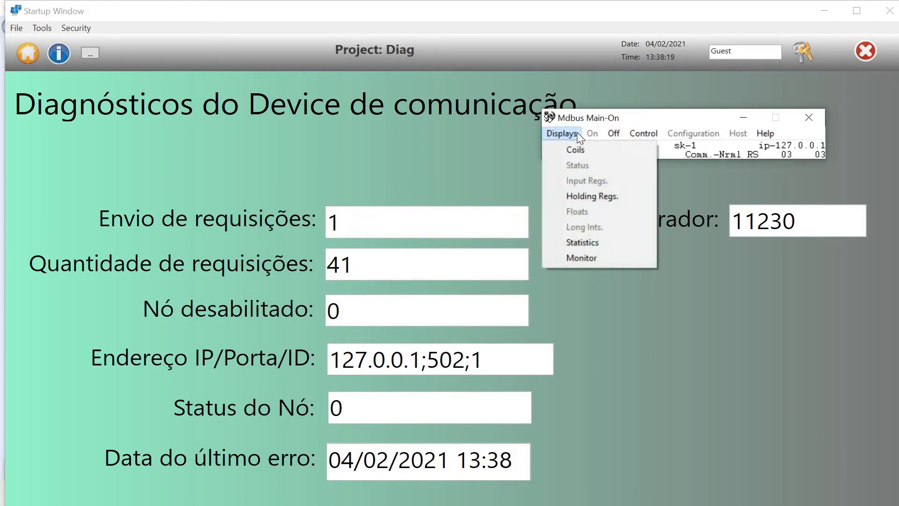
{"action": "left_click", "coordinate": [591, 255]}
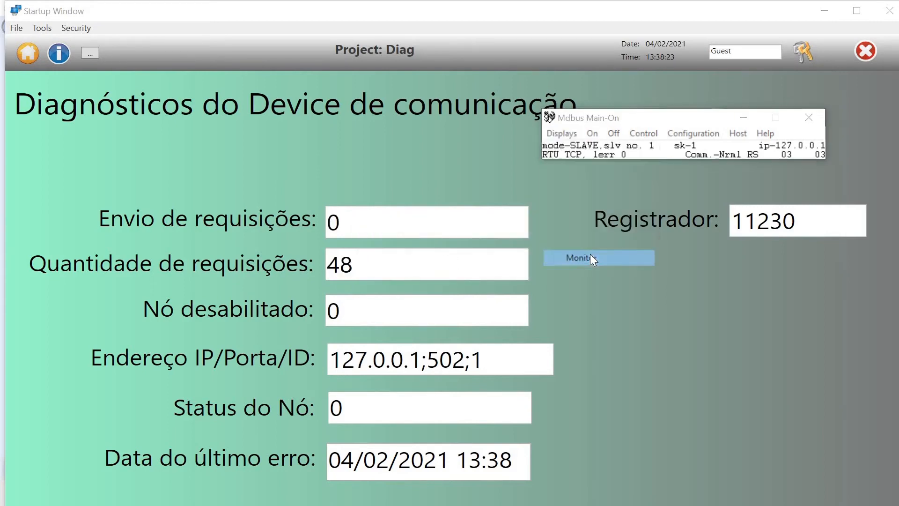
{"action": "left_click_drag", "start_coordinate": [503, 147], "coordinate": [659, 139]}
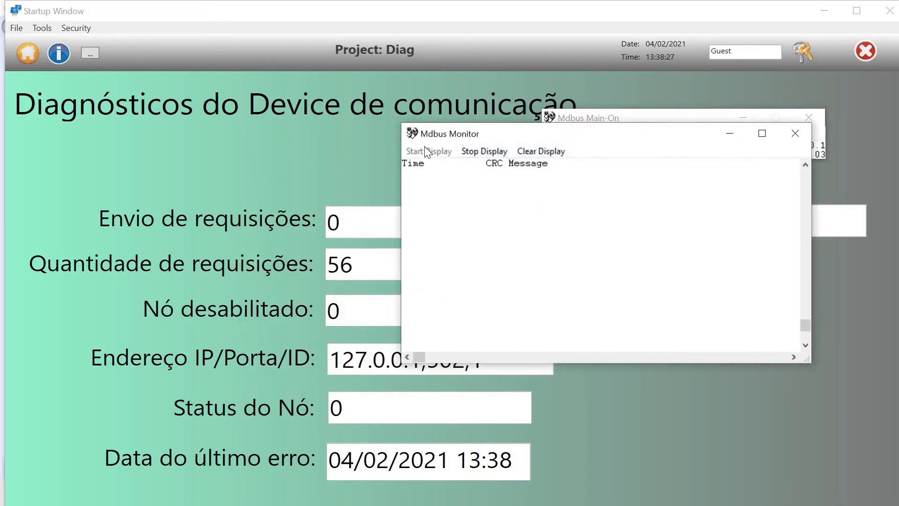
{"action": "left_click_drag", "start_coordinate": [805, 327], "coordinate": [791, 261]}
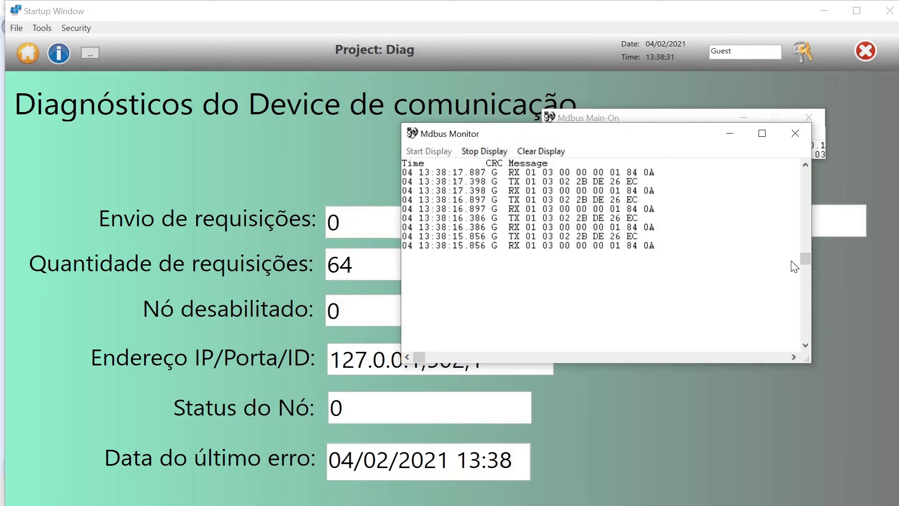
{"action": "left_click_drag", "start_coordinate": [635, 136], "coordinate": [739, 113]}
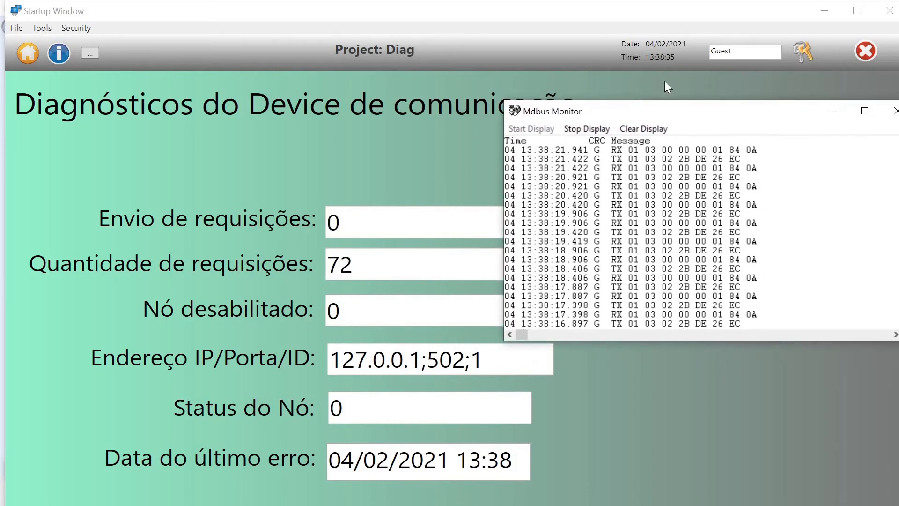
{"action": "left_click_drag", "start_coordinate": [674, 114], "coordinate": [633, 95]}
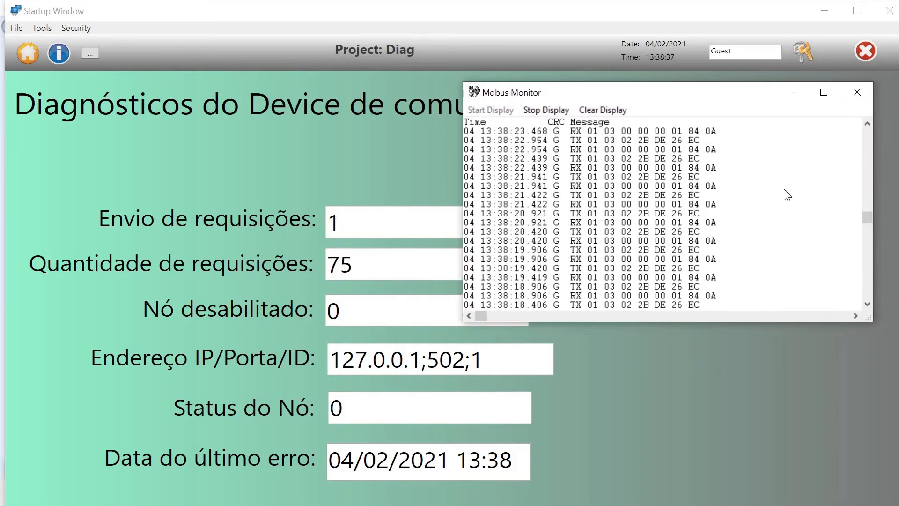
{"action": "left_click", "coordinate": [867, 304]}
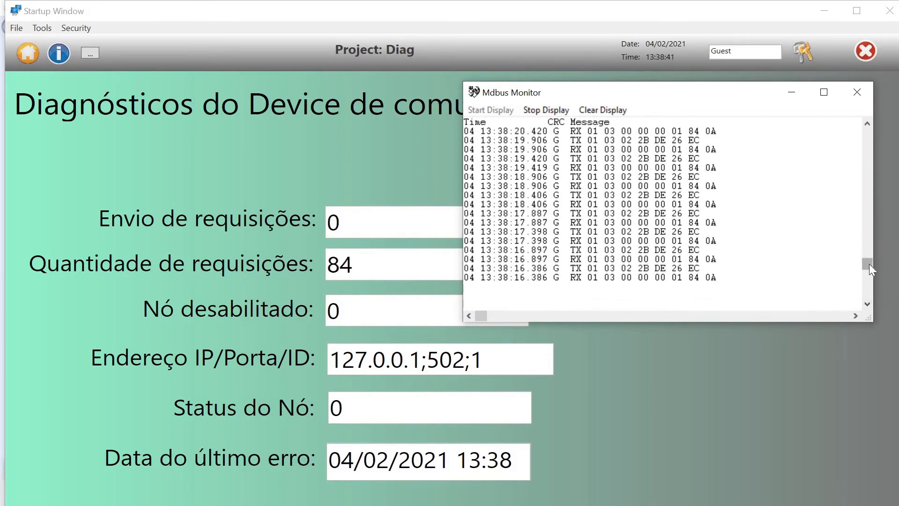
{"action": "left_click_drag", "start_coordinate": [869, 264], "coordinate": [873, 284]}
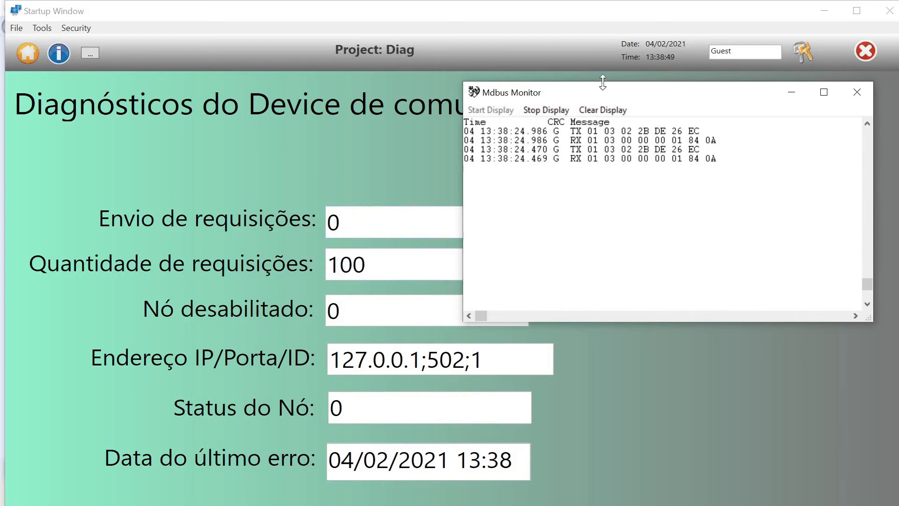
Put the Mdbus monitor away and compare the Mdbus request statistics with the running page's request counter, moving the statistics window clear of its value.
{"action": "left_click", "coordinate": [793, 96]}
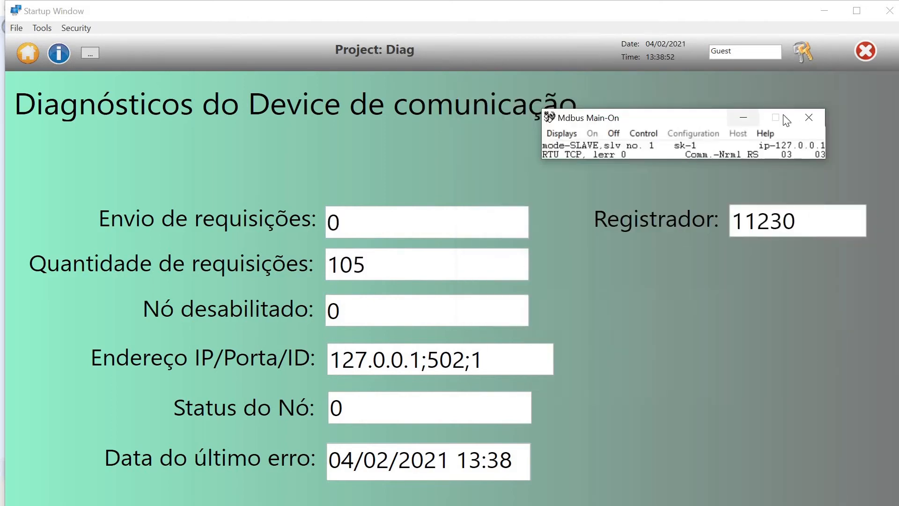
{"action": "left_click", "coordinate": [569, 131]}
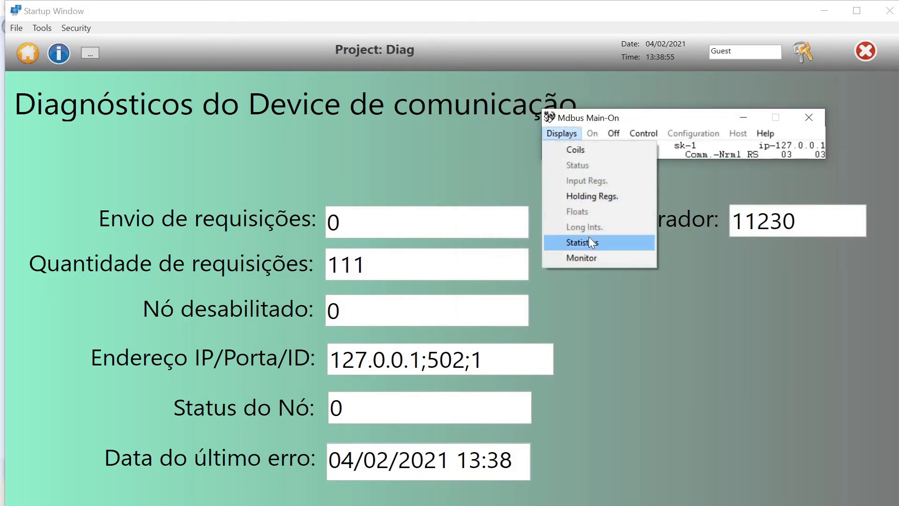
{"action": "left_click", "coordinate": [588, 258]}
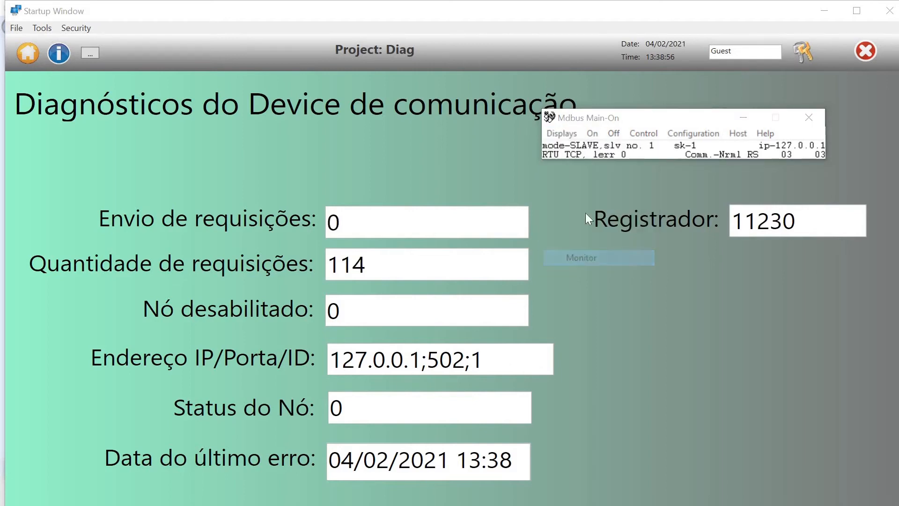
{"action": "left_click", "coordinate": [563, 134]}
{"action": "left_click", "coordinate": [583, 243]}
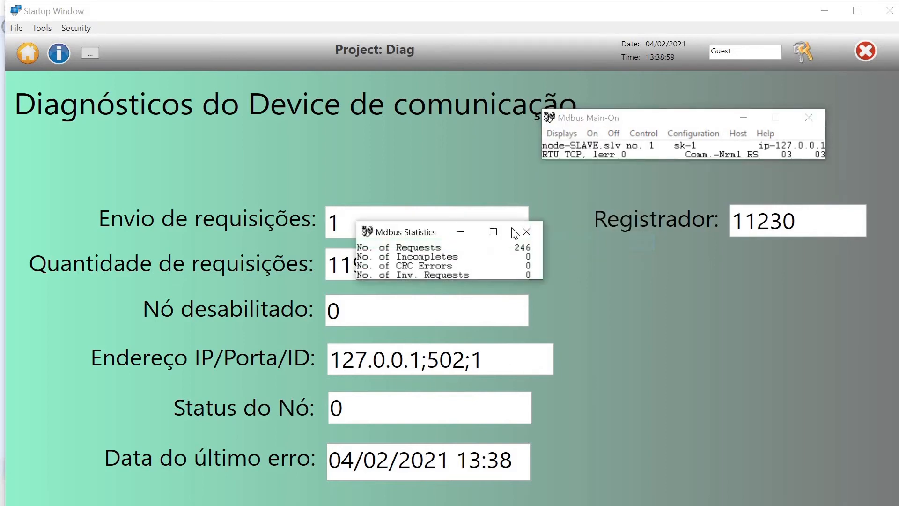
{"action": "left_click_drag", "start_coordinate": [370, 227], "coordinate": [132, 179]}
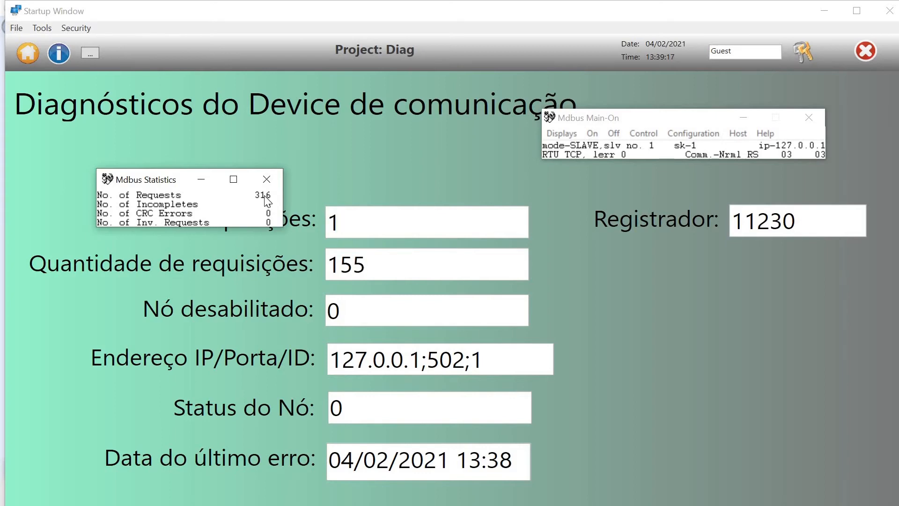
{"action": "left_click", "coordinate": [208, 171]}
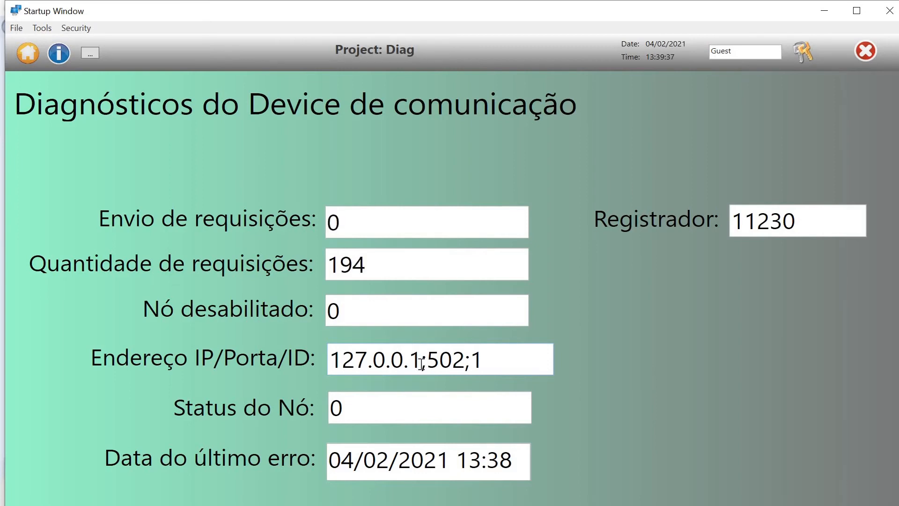
Try 127.0.0.2;502;1 as the node's IP/port/ID address on the running page and restore it to 127.0.0.1;502;1.
{"action": "left_click", "coordinate": [421, 364]}
{"action": "left_click", "coordinate": [421, 364]}
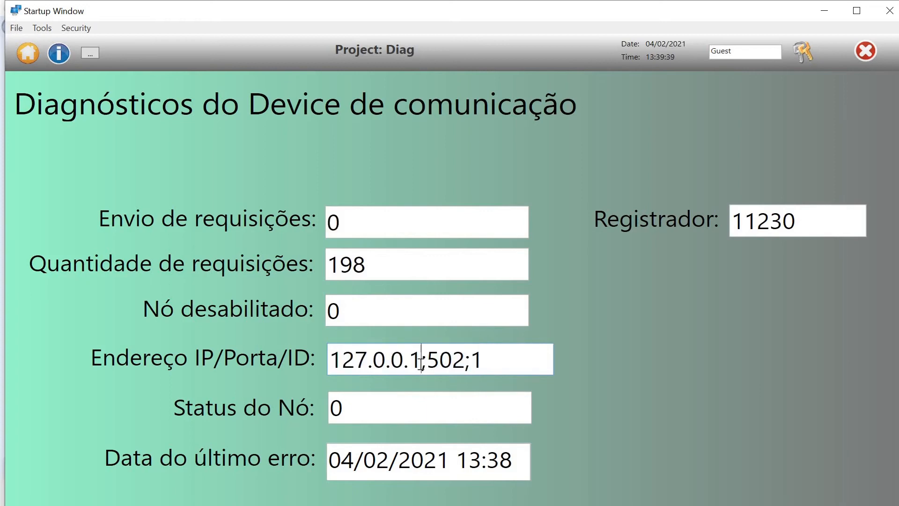
{"action": "key", "text": "BackSpace"}
{"action": "type", "text": "2"}
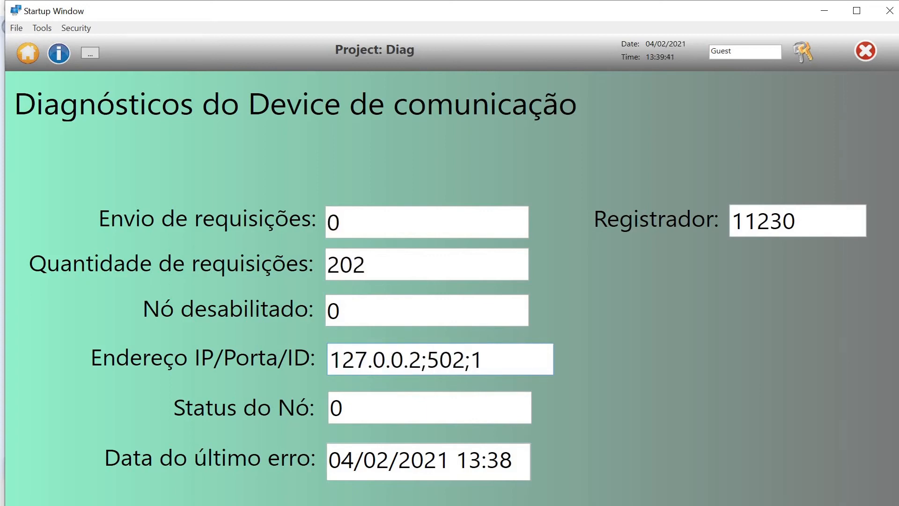
{"action": "key", "text": "Return"}
{"action": "left_click", "coordinate": [422, 364]}
{"action": "key", "text": "BackSpace"}
{"action": "type", "text": "1"}
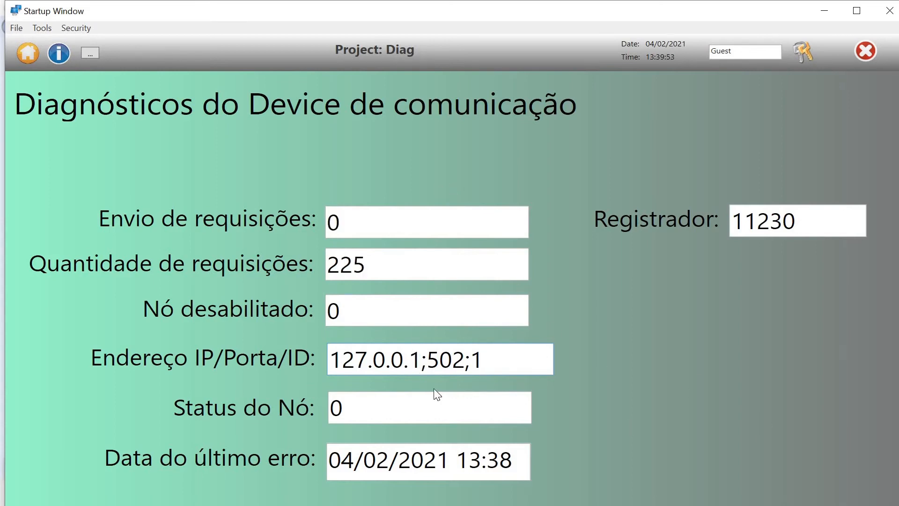
Set the Endereço IP/Porta/ID field to 192.0.0.1;502;1 to provoke a communication error on the node.
{"action": "left_click", "coordinate": [367, 360]}
{"action": "key", "text": "BackSpace"}
{"action": "key", "text": "BackSpace"}
{"action": "key", "text": "BackSpace"}
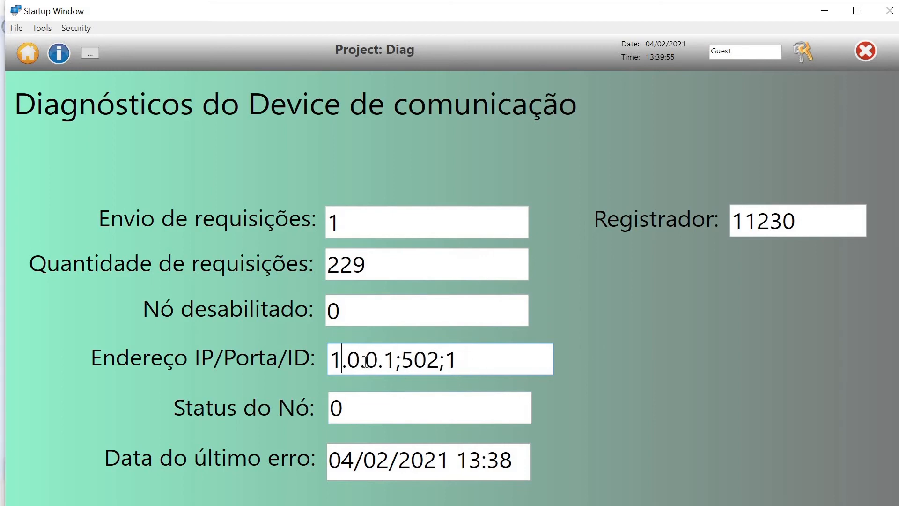
{"action": "type", "text": "192"}
{"action": "key", "text": "End"}
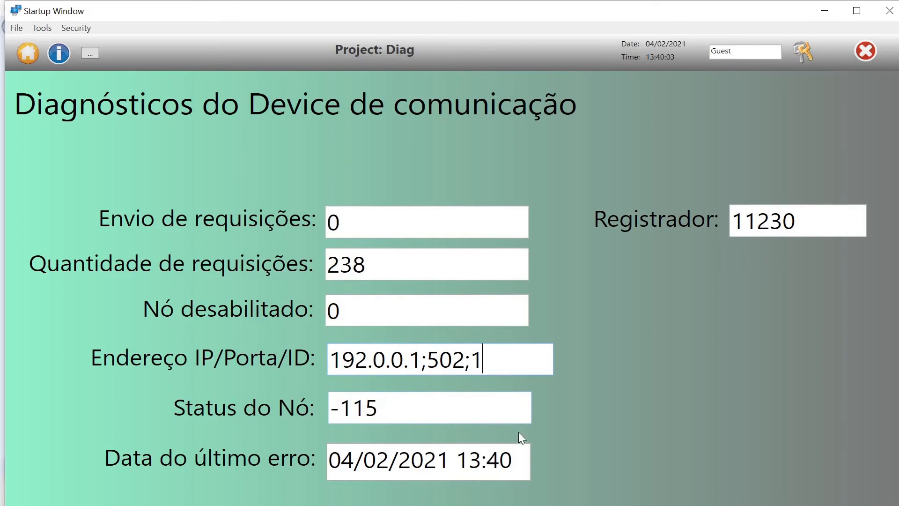
Maximize the runtime window and set the node's IP/port/ID address back to 127.0.0.1;502;1.
{"action": "left_click", "coordinate": [856, 10]}
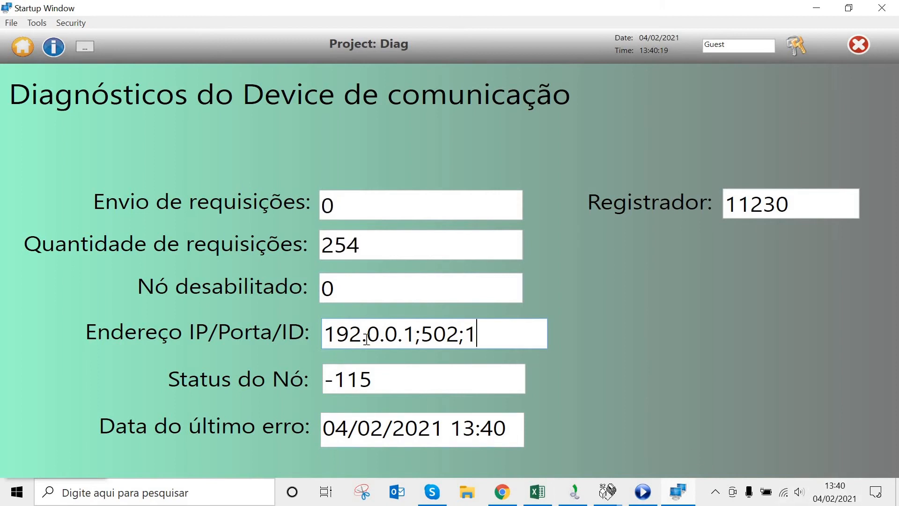
{"action": "key", "text": "BackSpace"}
{"action": "key", "text": "BackSpace"}
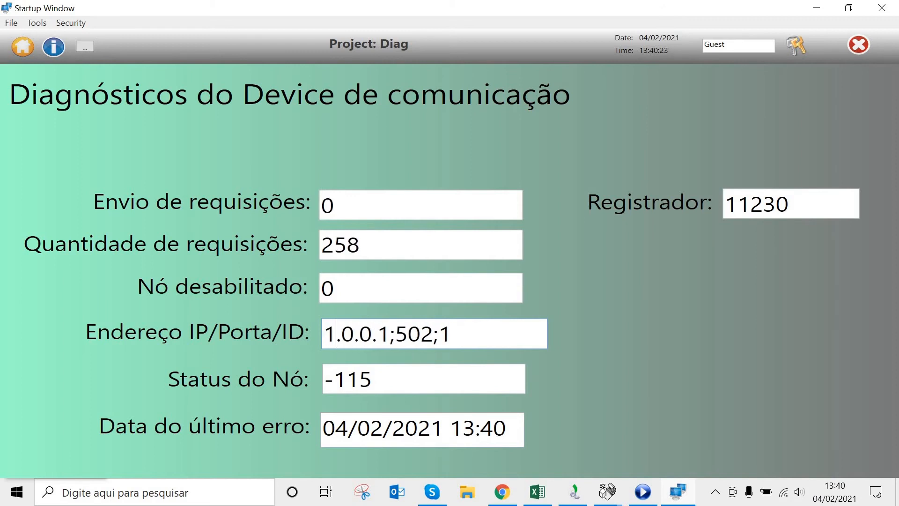
{"action": "type", "text": "27"}
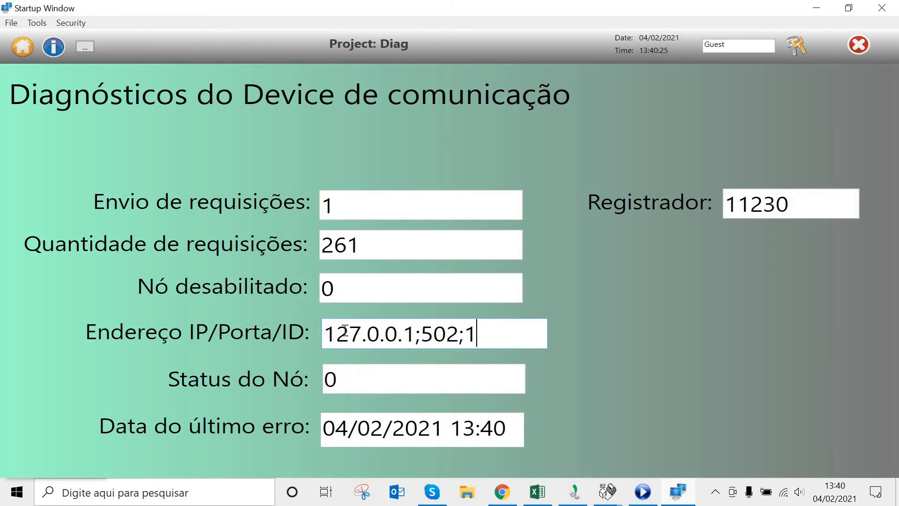
Check the node status, address and last error date fields on the running page.
{"action": "double_click", "coordinate": [354, 385]}
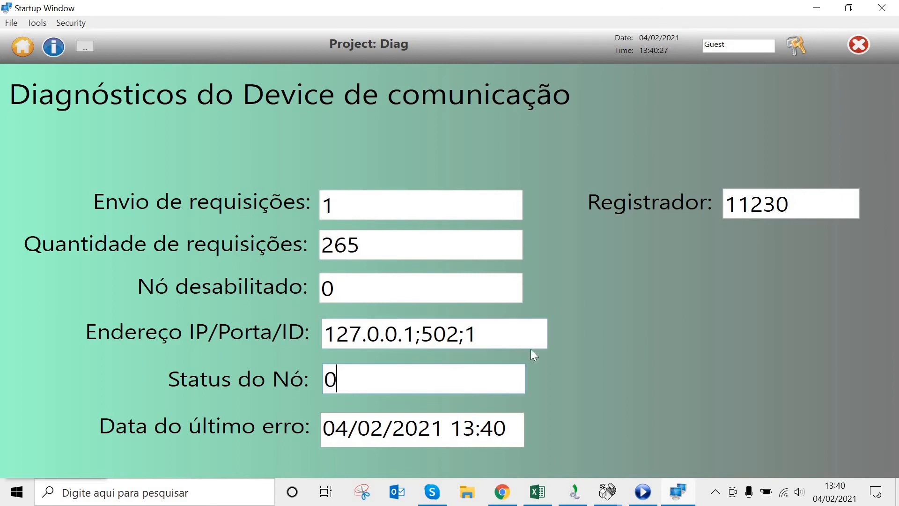
{"action": "left_click", "coordinate": [488, 336]}
{"action": "left_click", "coordinate": [473, 373]}
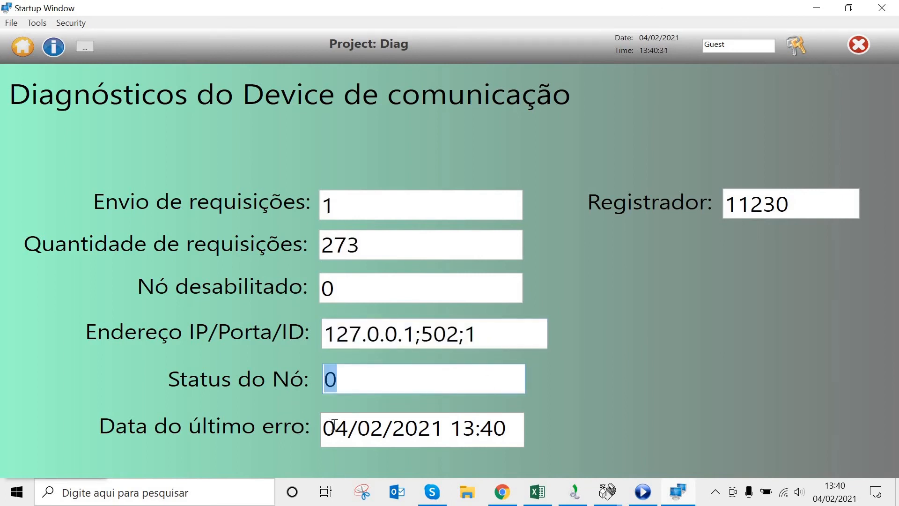
{"action": "left_click_drag", "start_coordinate": [329, 425], "coordinate": [542, 440]}
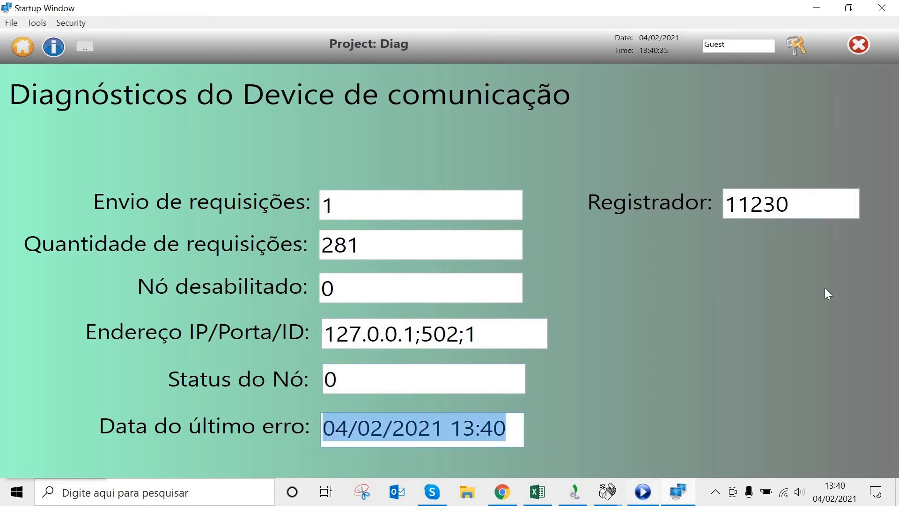
Switch to the Mdbus main window, move it clear of the Registrador field, and open the holding registers display.
{"action": "left_click", "coordinate": [609, 490]}
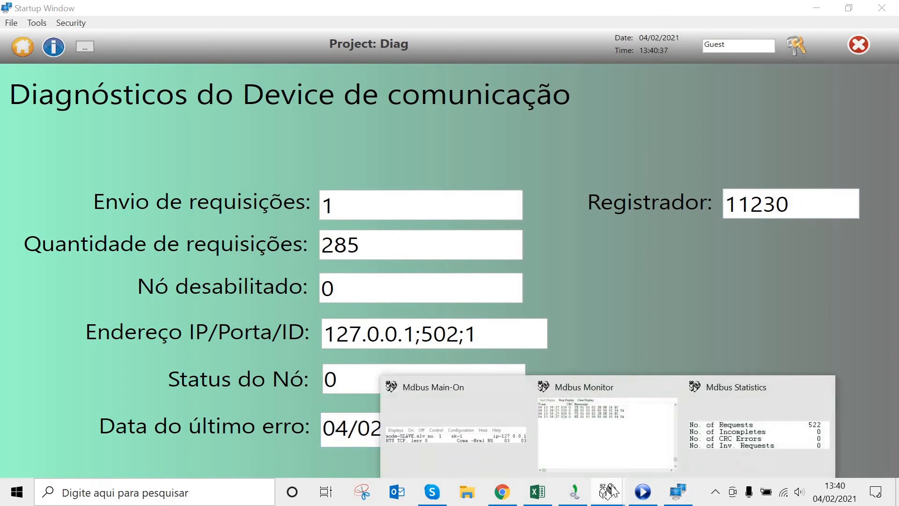
{"action": "left_click", "coordinate": [451, 460]}
{"action": "left_click_drag", "start_coordinate": [628, 123], "coordinate": [291, 108]}
{"action": "left_click", "coordinate": [236, 119]}
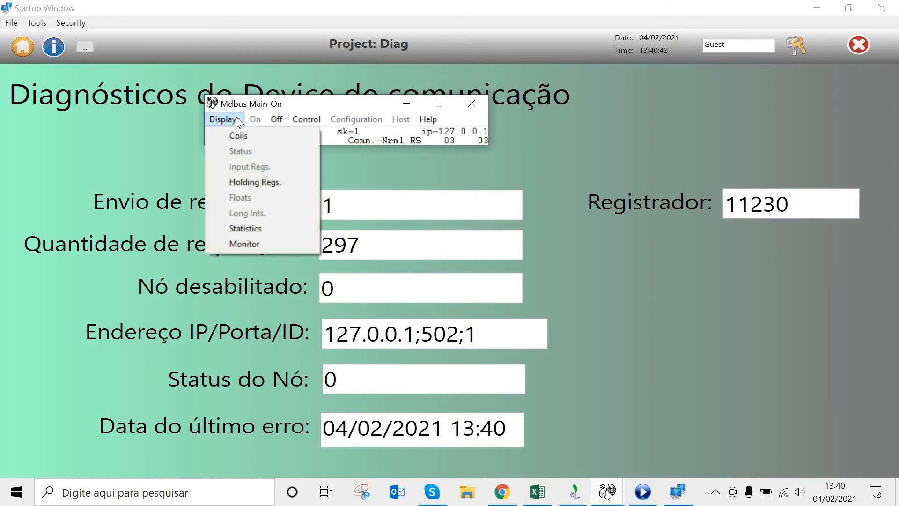
{"action": "left_click", "coordinate": [251, 183]}
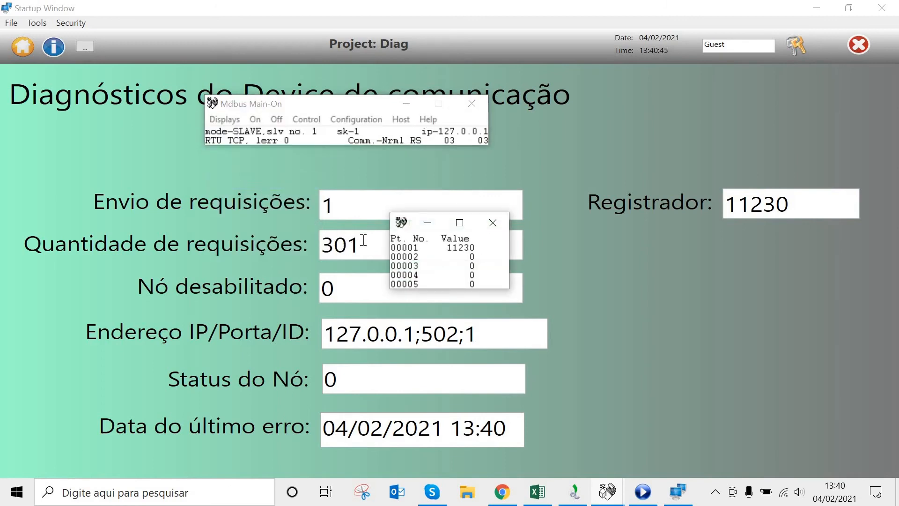
Set holding register 00001 to 2345 in Mdbus, close the register windows and minimize the simulator.
{"action": "double_click", "coordinate": [464, 253]}
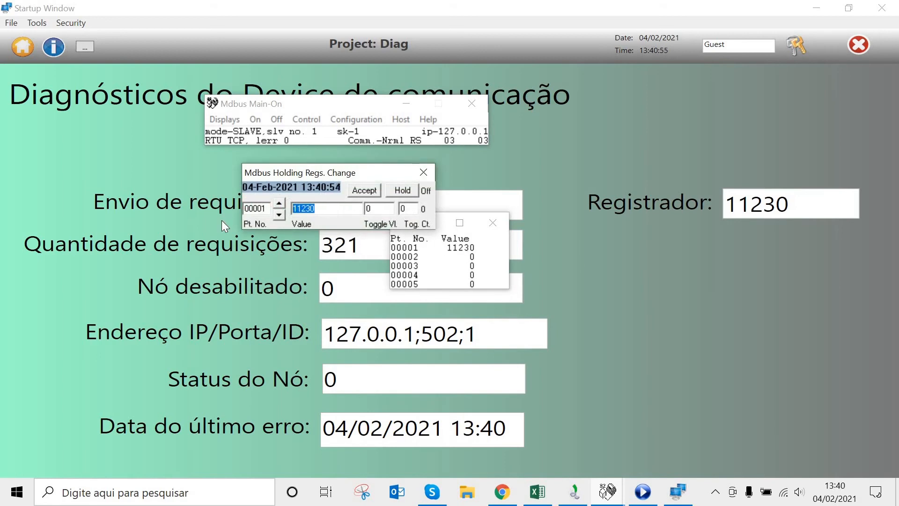
{"action": "type", "text": "2345"}
{"action": "left_click", "coordinate": [360, 193]}
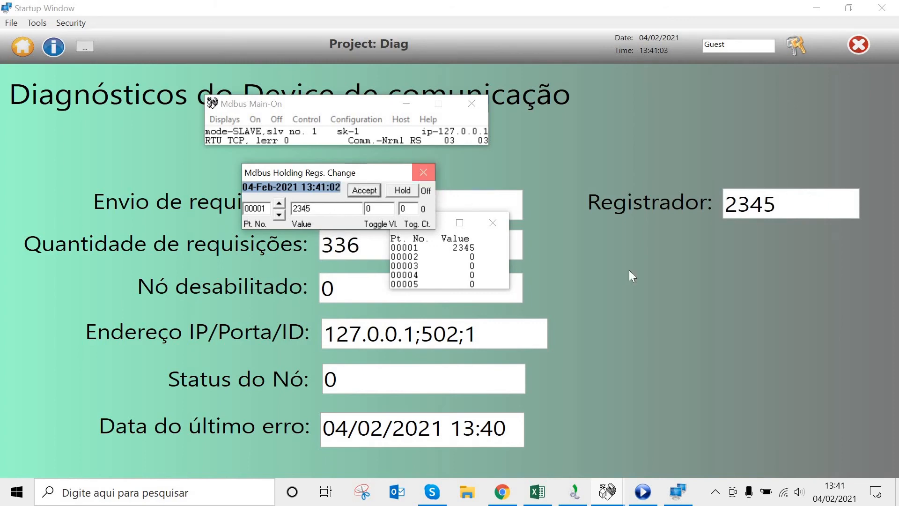
{"action": "left_click", "coordinate": [422, 174]}
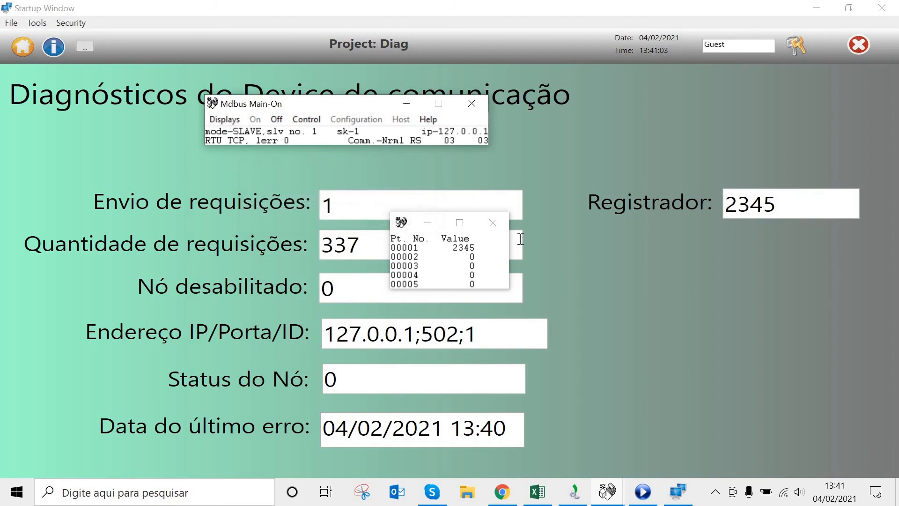
{"action": "left_click", "coordinate": [497, 221]}
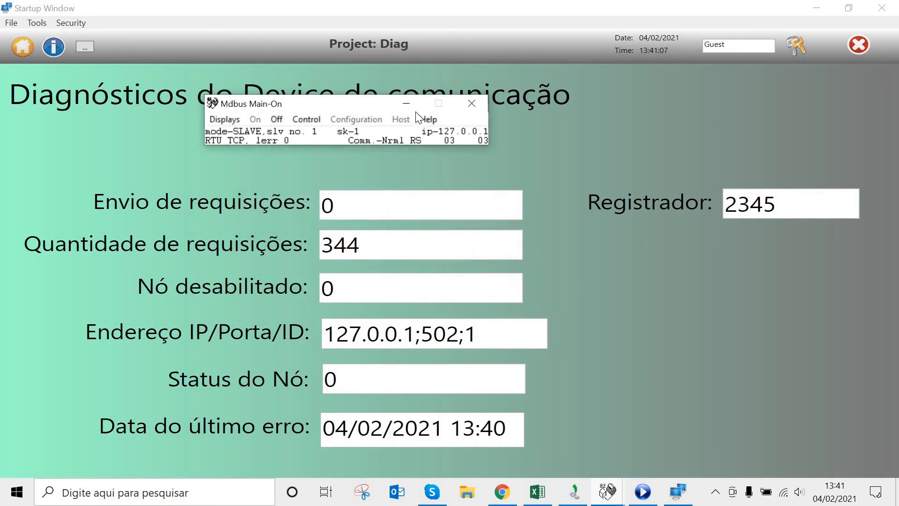
{"action": "left_click", "coordinate": [407, 103]}
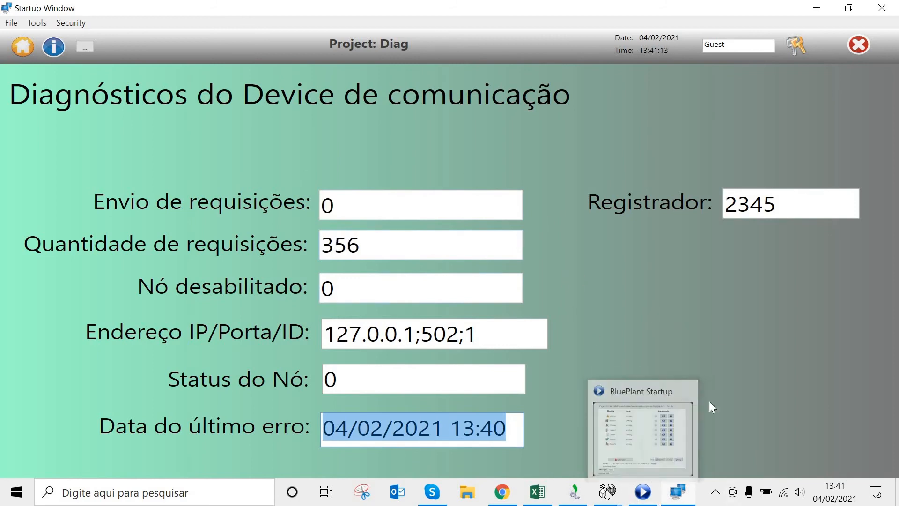
Switch to the BluePlant Startup window, open its Property Watch tool, and minimize the startup window behind it.
{"action": "left_click", "coordinate": [644, 487]}
{"action": "left_click", "coordinate": [645, 490]}
{"action": "left_click", "coordinate": [645, 490]}
{"action": "left_click", "coordinate": [644, 491]}
{"action": "left_click", "coordinate": [644, 491]}
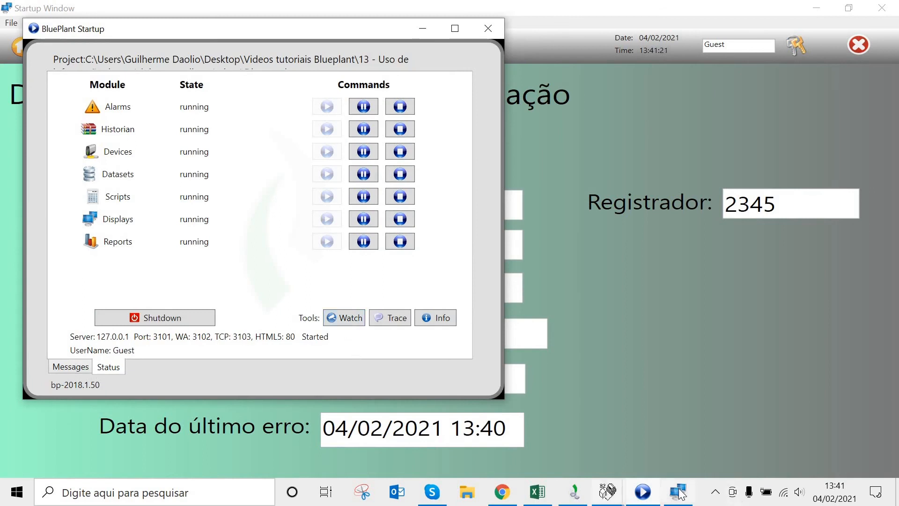
{"action": "left_click", "coordinate": [349, 318]}
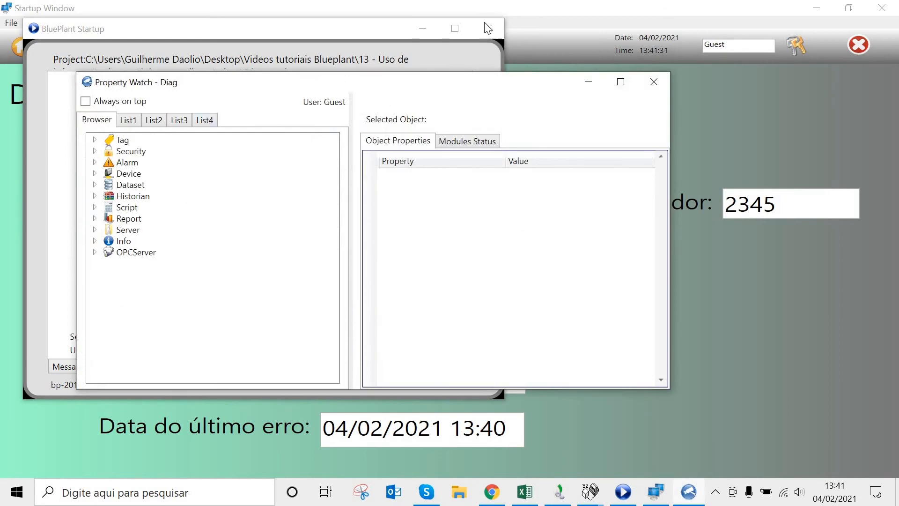
{"action": "left_click", "coordinate": [426, 29]}
{"action": "left_click_drag", "start_coordinate": [408, 91], "coordinate": [131, 94]}
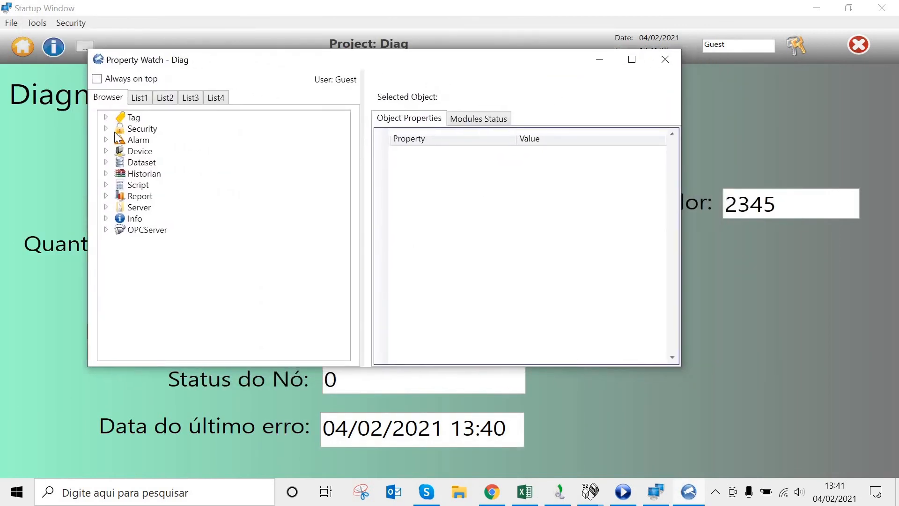
Display the properties of Device.Node.Simulador in Property Watch and compare them with the running page's diagnostic fields.
{"action": "left_click", "coordinate": [106, 151]}
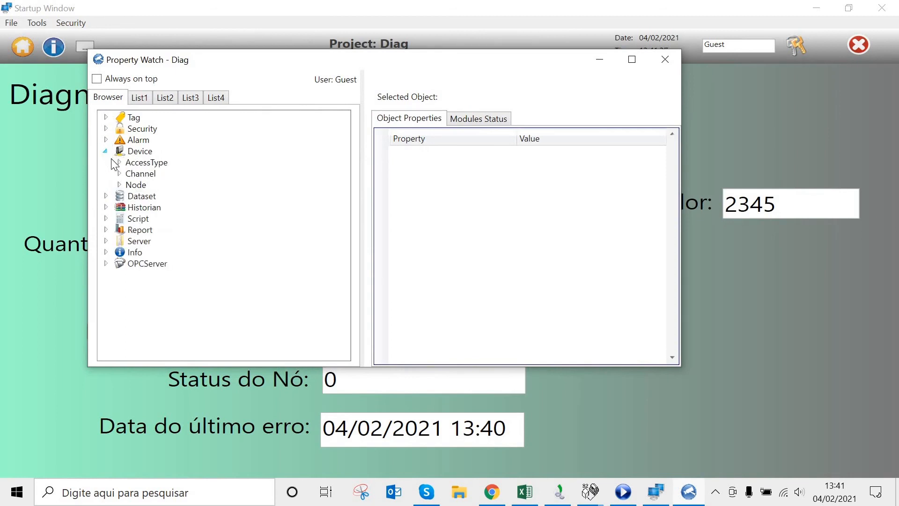
{"action": "left_click", "coordinate": [119, 185]}
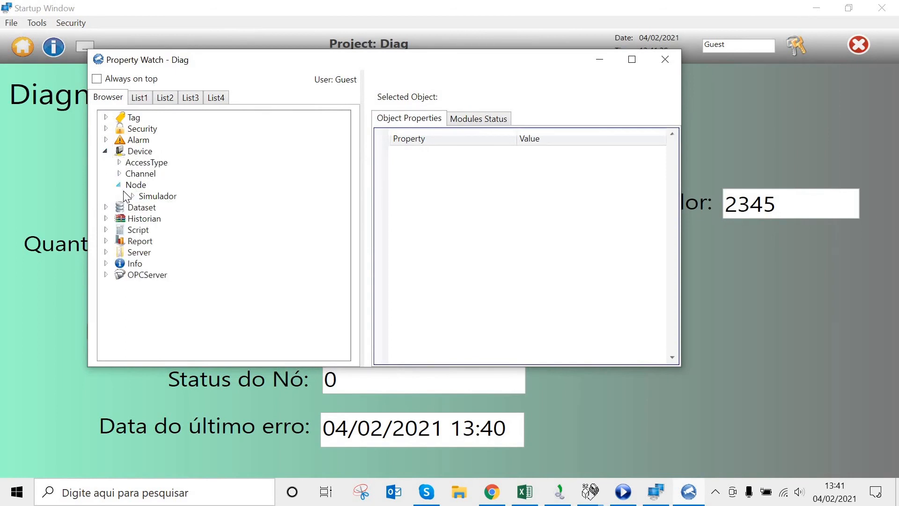
{"action": "left_click", "coordinate": [157, 197]}
{"action": "left_click_drag", "start_coordinate": [716, 120], "coordinate": [877, 160]}
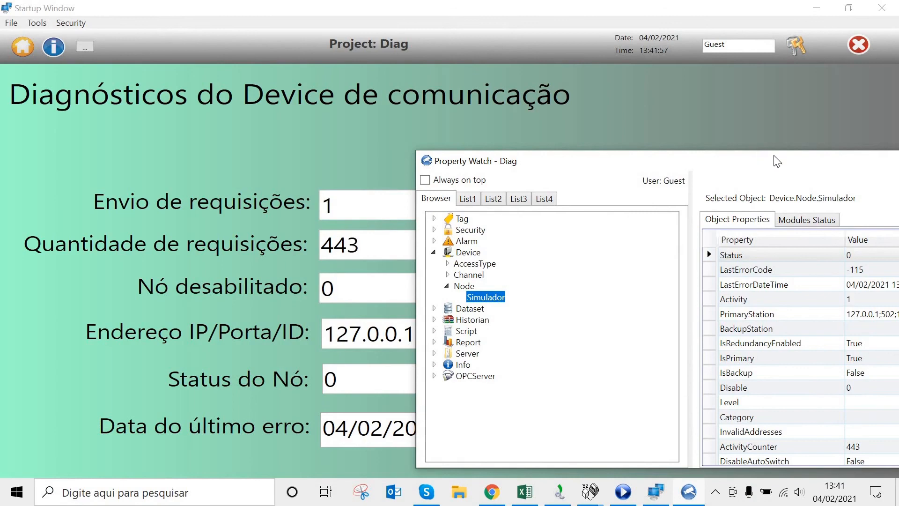
{"action": "left_click_drag", "start_coordinate": [777, 161], "coordinate": [397, 39]}
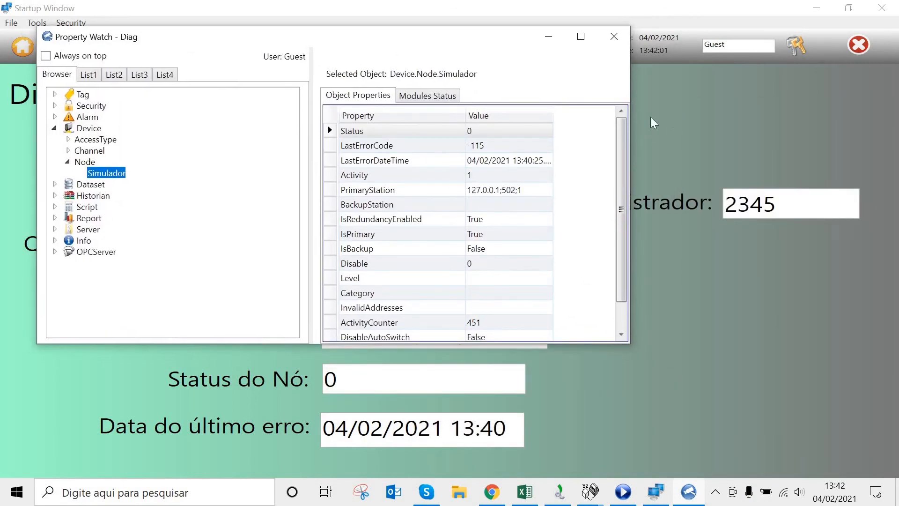
{"action": "left_click_drag", "start_coordinate": [629, 112], "coordinate": [674, 192]}
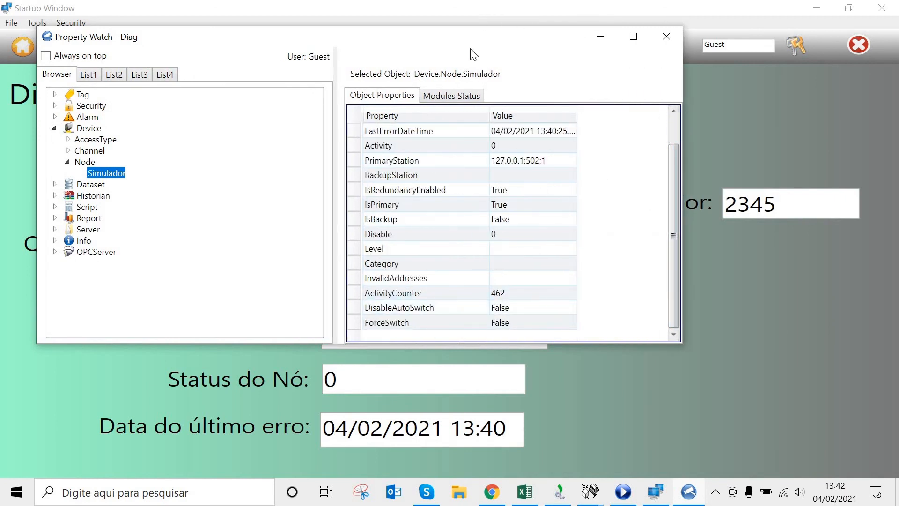
{"action": "left_click_drag", "start_coordinate": [471, 48], "coordinate": [547, 91]}
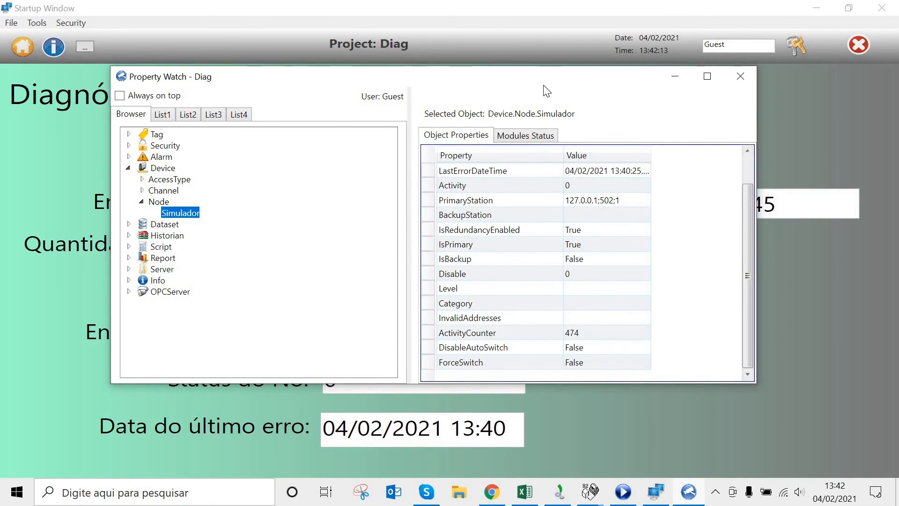